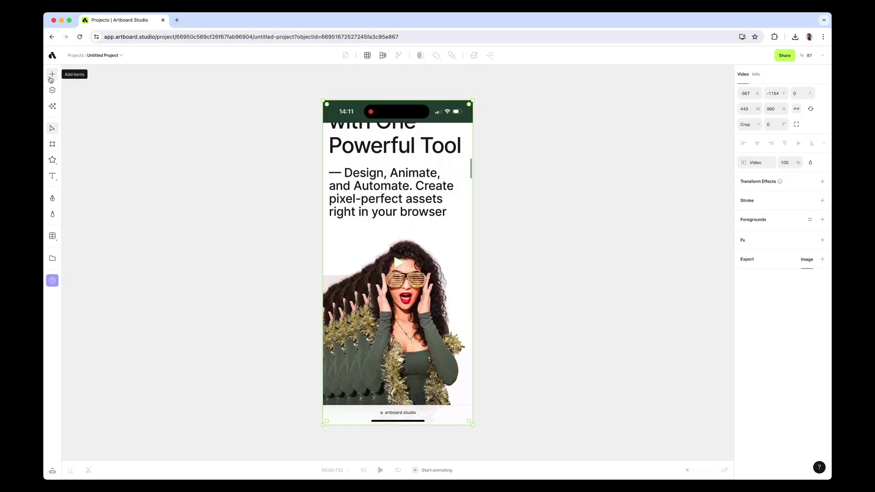
Browse the Electronics, Packaging and Apparel mockup categories, settling on Electronics.
click(52, 75)
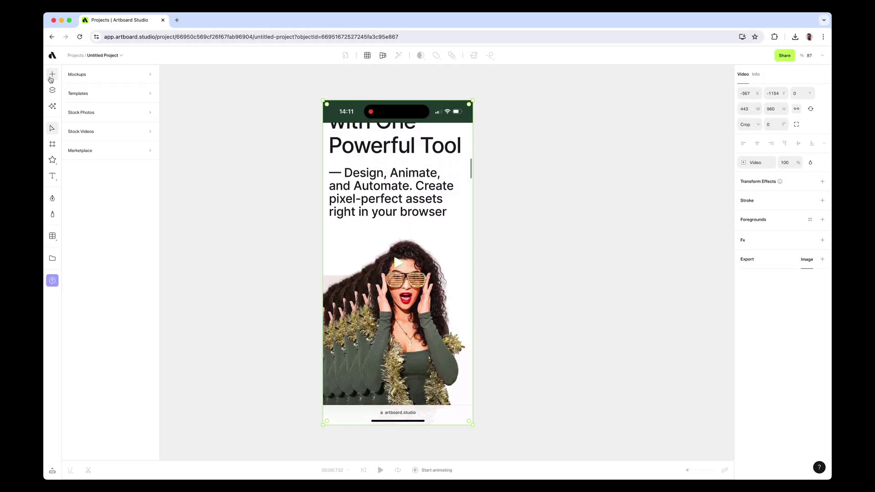
click(89, 80)
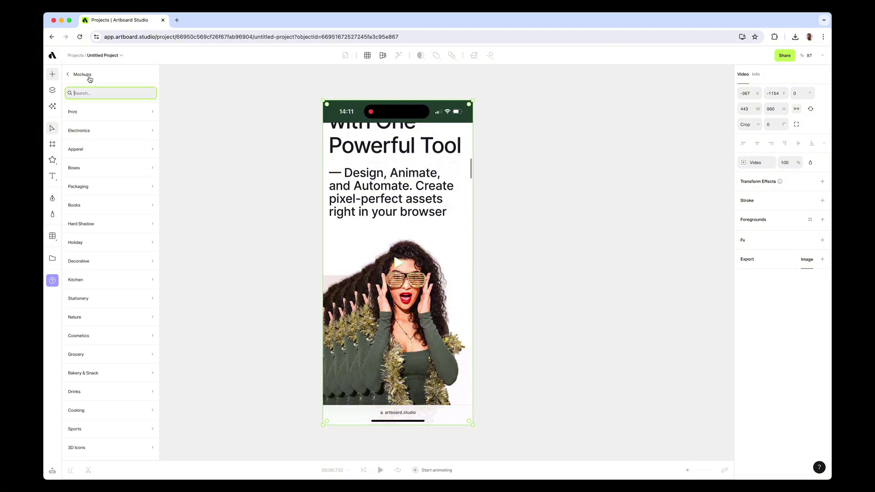
click(91, 132)
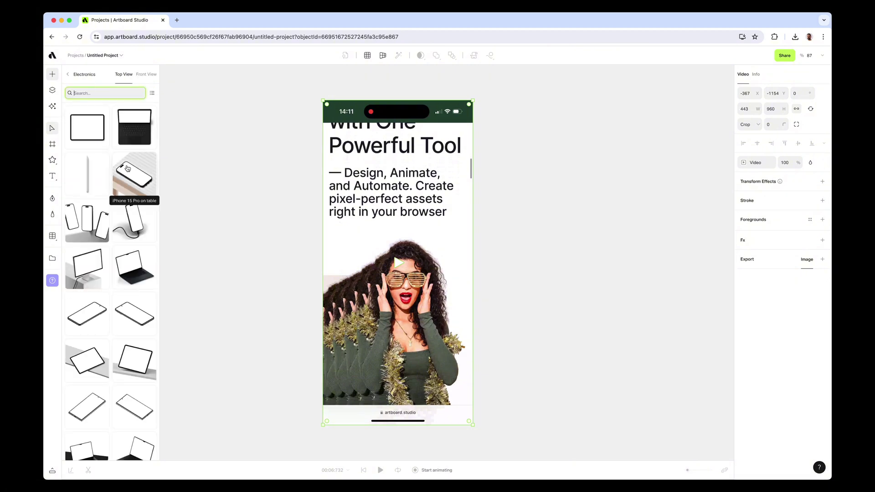
click(83, 77)
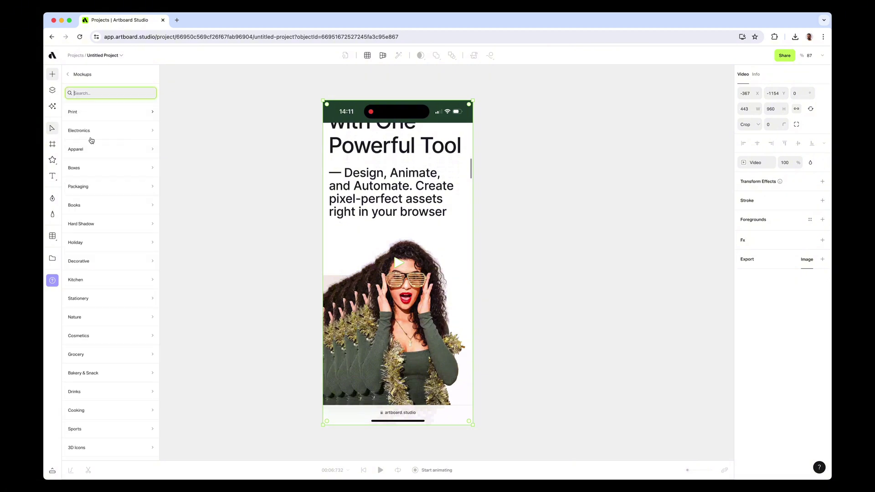
click(93, 191)
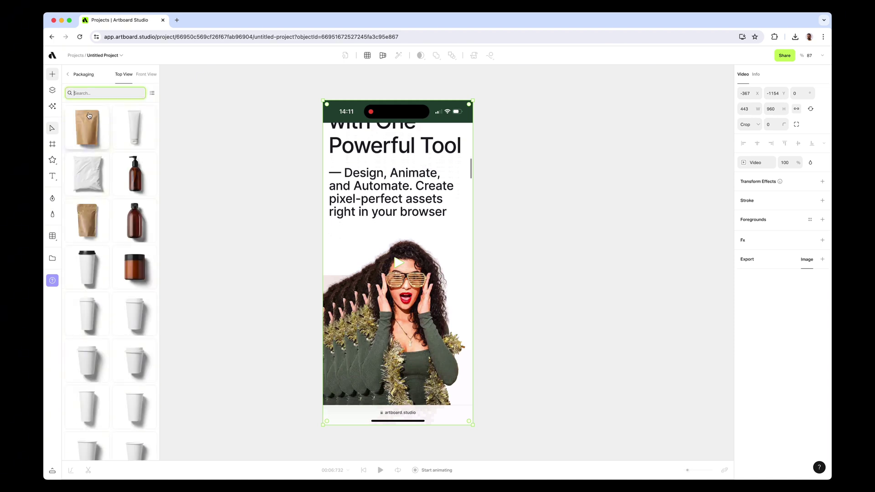
click(83, 75)
click(89, 150)
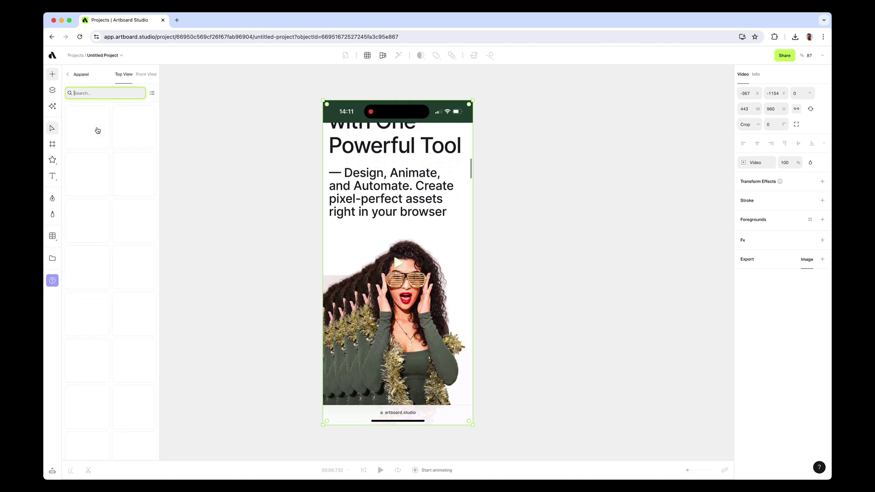
click(82, 78)
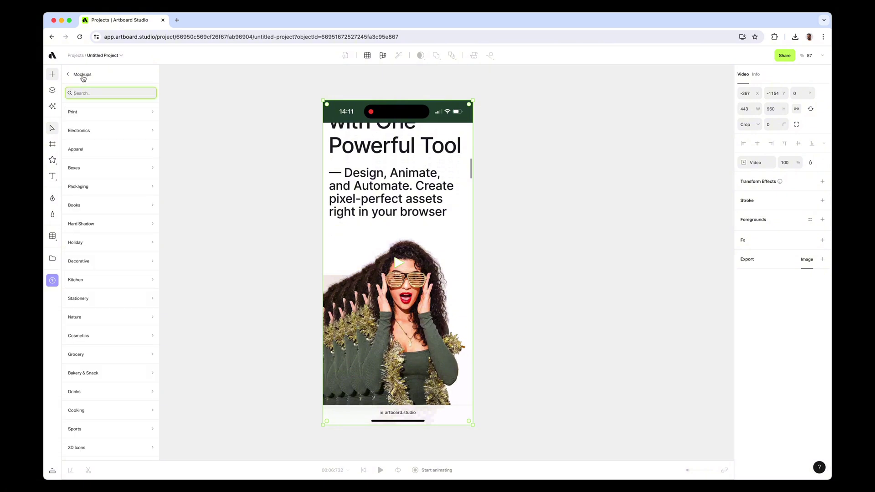
click(92, 136)
Place the iPhone 15 Pro on table mockup to the right of the screen design.
drag(136, 176, 650, 212)
drag(389, 230, 472, 219)
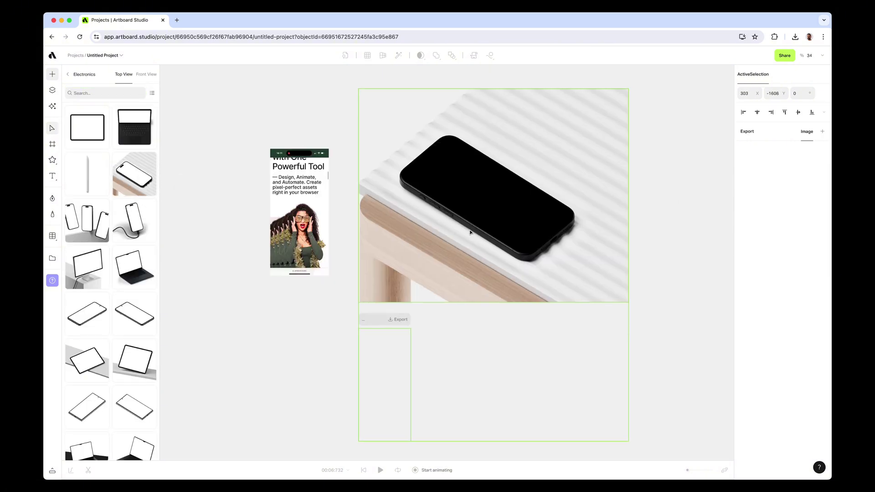
click(51, 76)
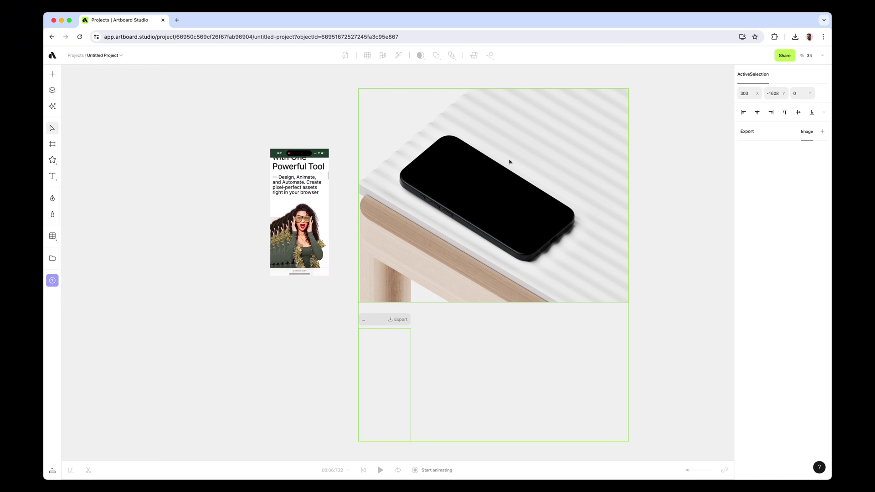
Move the screen-design video up and left and pause it.
scroll(509, 163, up, 3)
click(299, 119)
drag(274, 252, 263, 228)
click(263, 227)
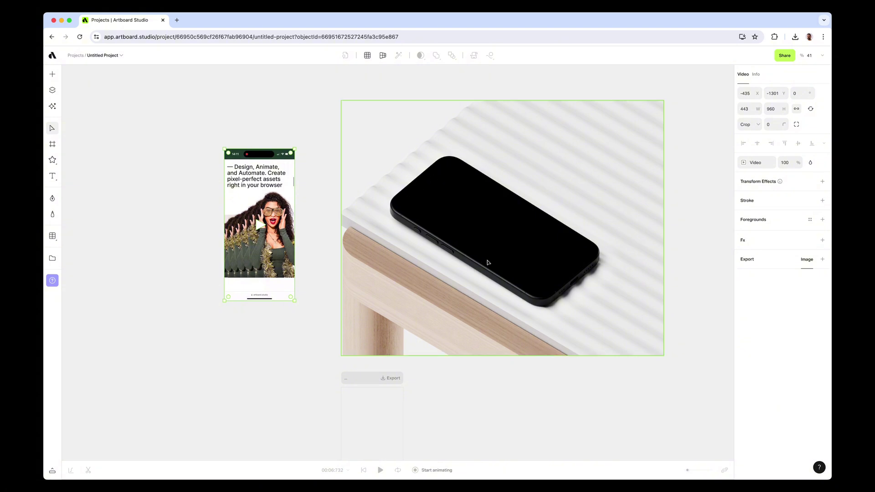
Put the screen video into the mockup's screen and shrink it to fit.
scroll(275, 164, down, 1)
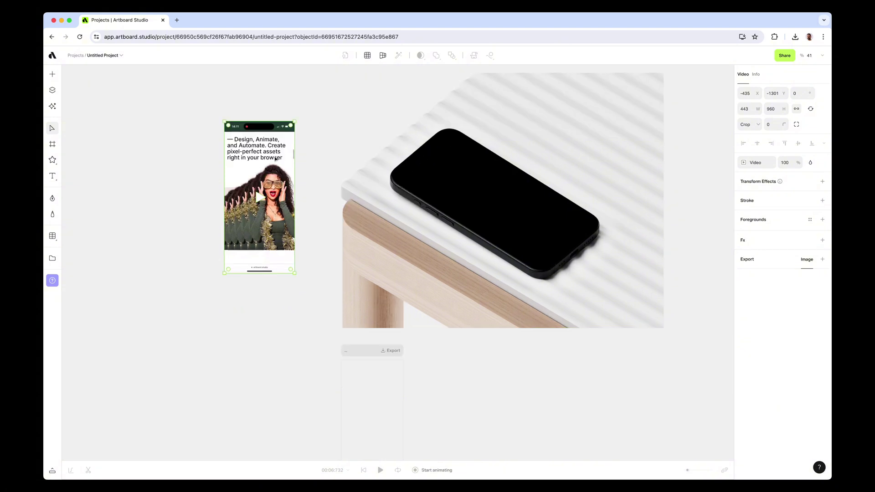
drag(273, 173, 392, 396)
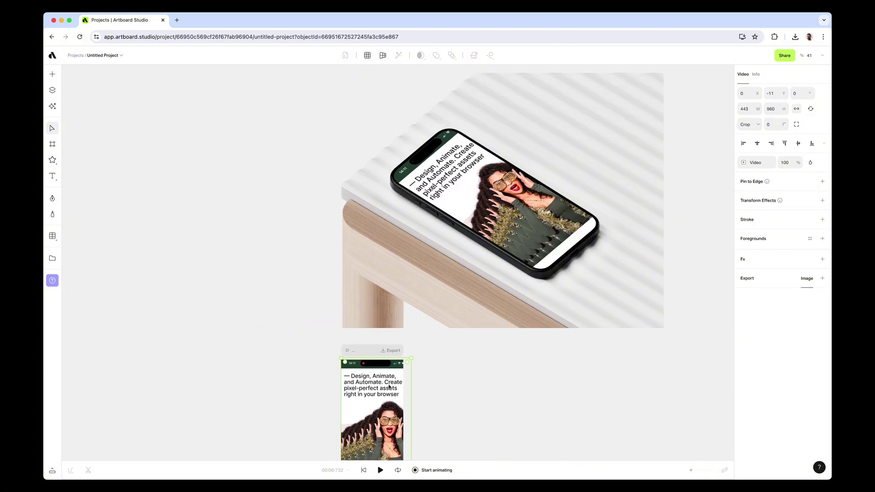
scroll(388, 383, down, 2)
drag(412, 447, 408, 433)
drag(407, 296, 409, 299)
Move the small screen artboard up-left and nudge the phone mockup up slightly.
scroll(463, 297, up, 2)
scroll(446, 336, up, 1)
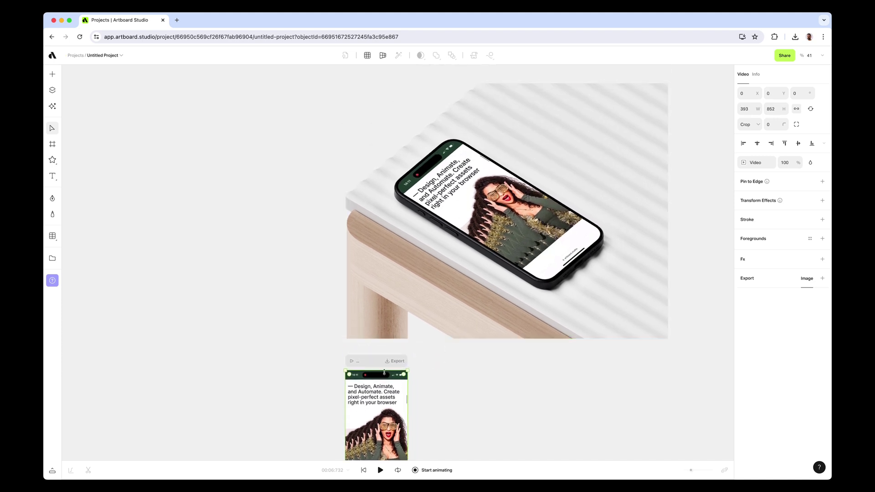
drag(361, 375, 258, 202)
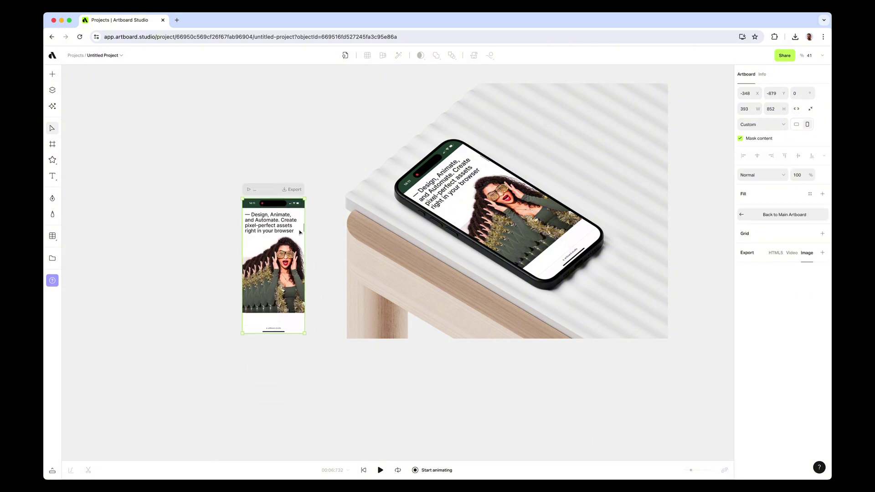
scroll(415, 233, up, 1)
click(532, 235)
drag(531, 234, 535, 225)
Pull the video out, move the empty screen artboard below the mockup, and fill it yellow FCE06F.
click(324, 277)
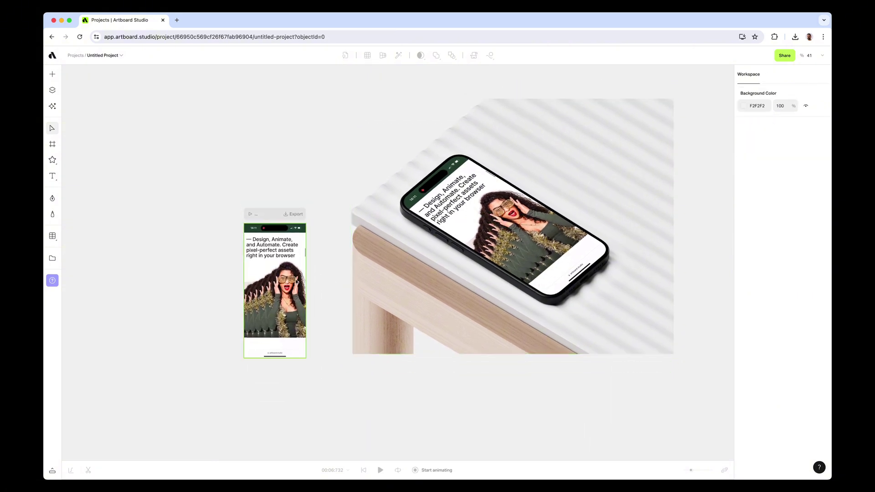
drag(282, 273, 192, 235)
drag(263, 217, 380, 369)
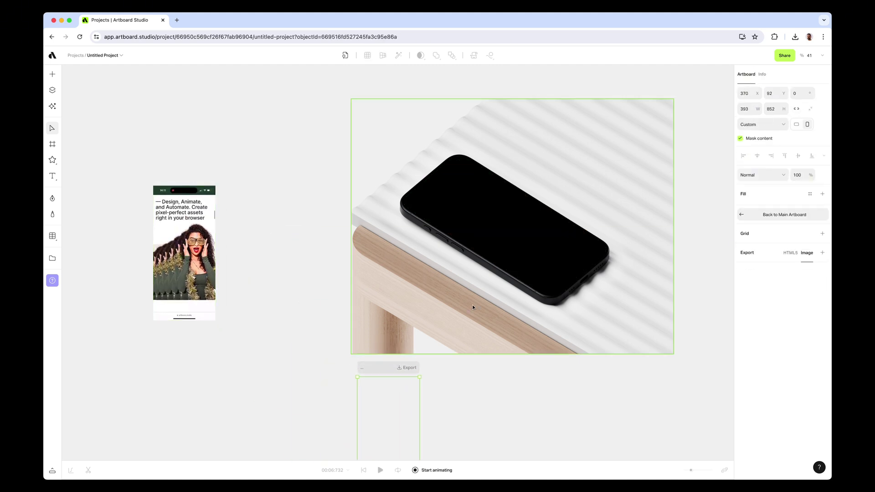
click(822, 194)
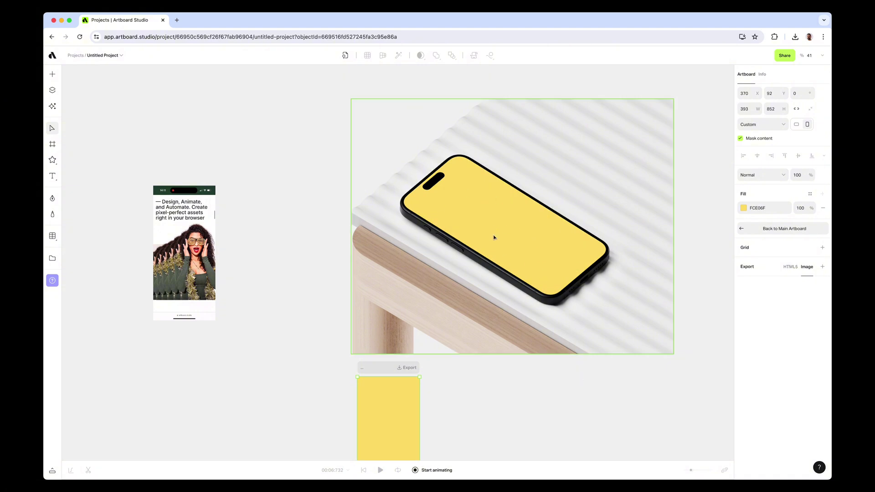
Draw a new Artboard 2 around the phone mockup and nudge the mockup up-right.
scroll(494, 238, right, 3)
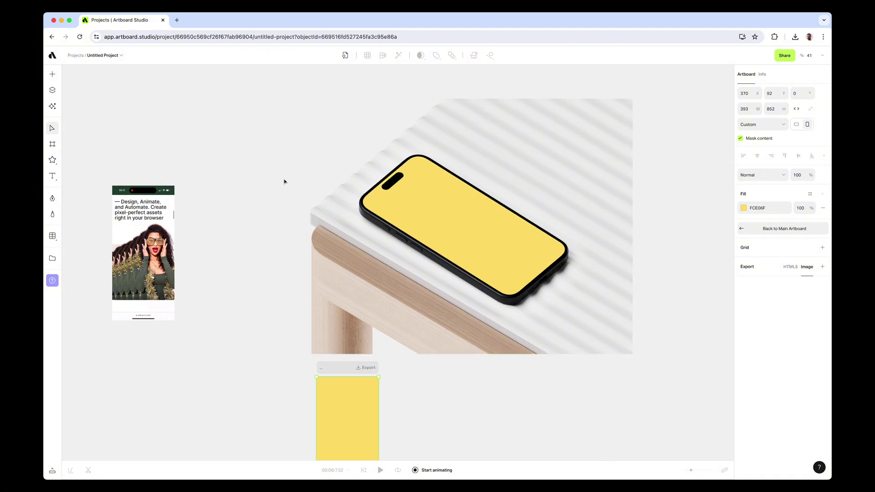
click(52, 145)
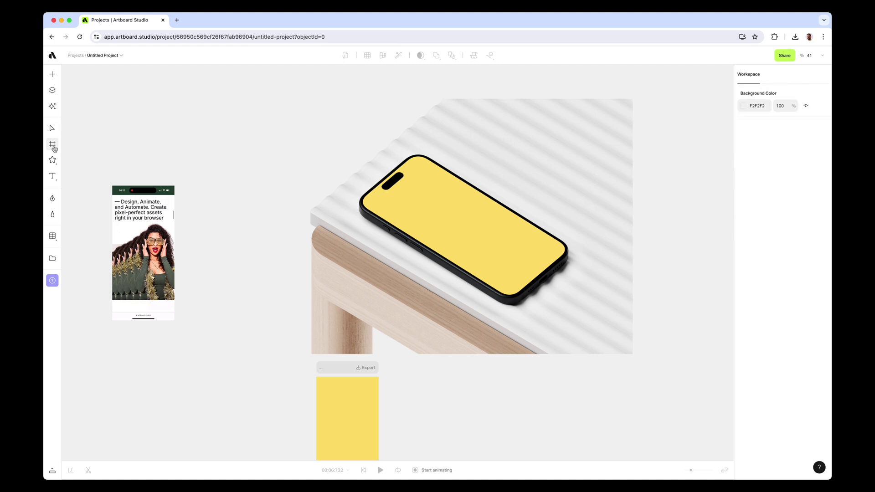
drag(279, 83, 679, 359)
click(595, 291)
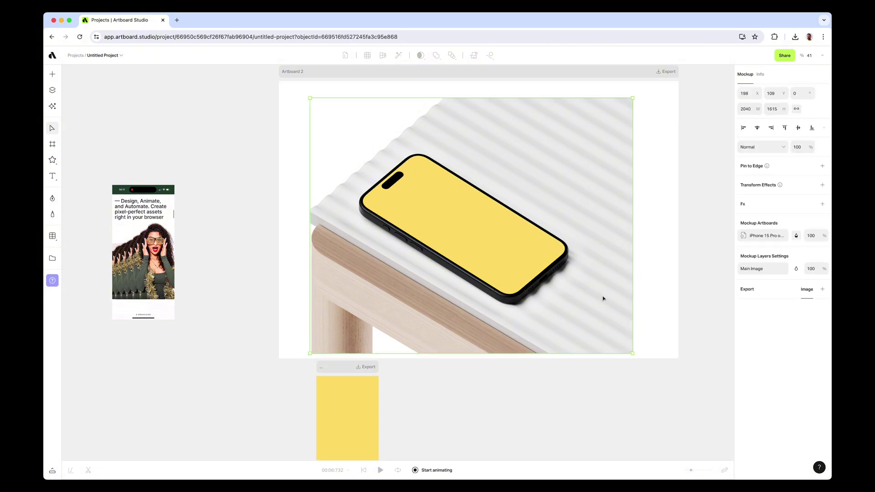
drag(586, 159, 600, 148)
Resize Artboard 2 to the Slide 16:9 preset, 1920×1080.
scroll(522, 75, right, 3)
click(518, 76)
click(768, 130)
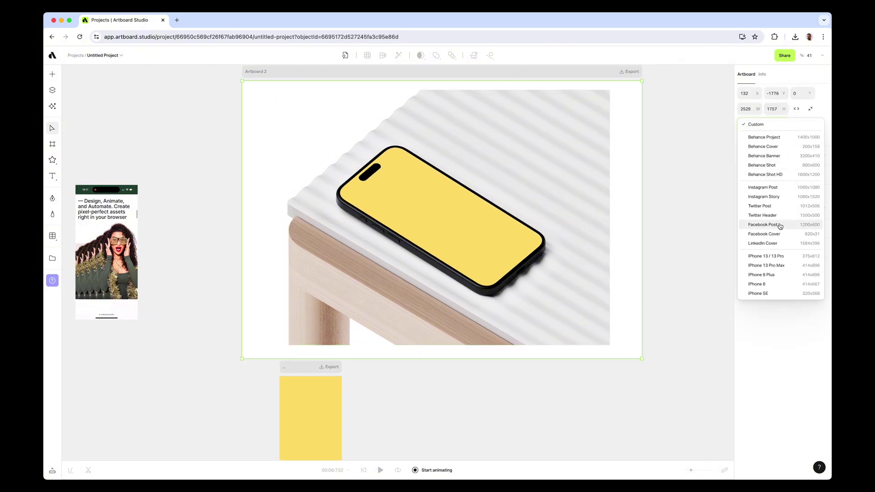
scroll(780, 225, down, 3)
click(770, 240)
scroll(679, 226, up, 2)
Shrink the phone mockup to 1456×1153 and move it to the artboard's right side.
click(589, 220)
click(593, 345)
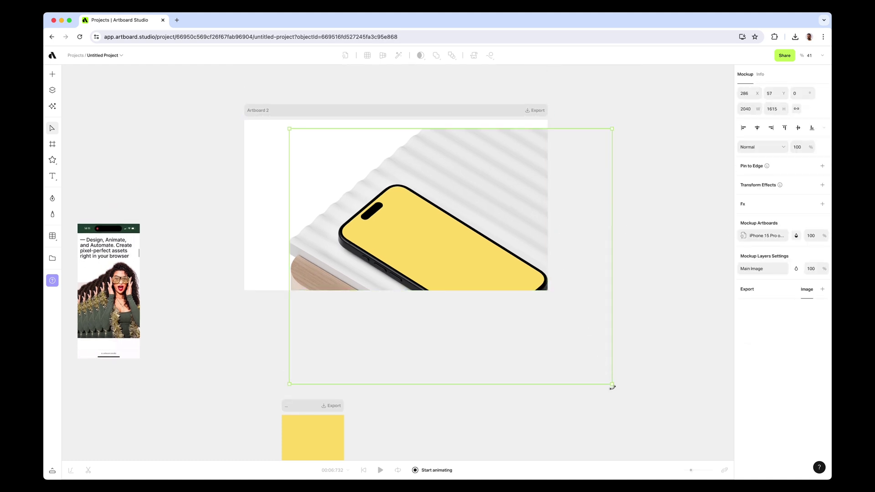
drag(612, 386, 524, 305)
drag(485, 240, 514, 227)
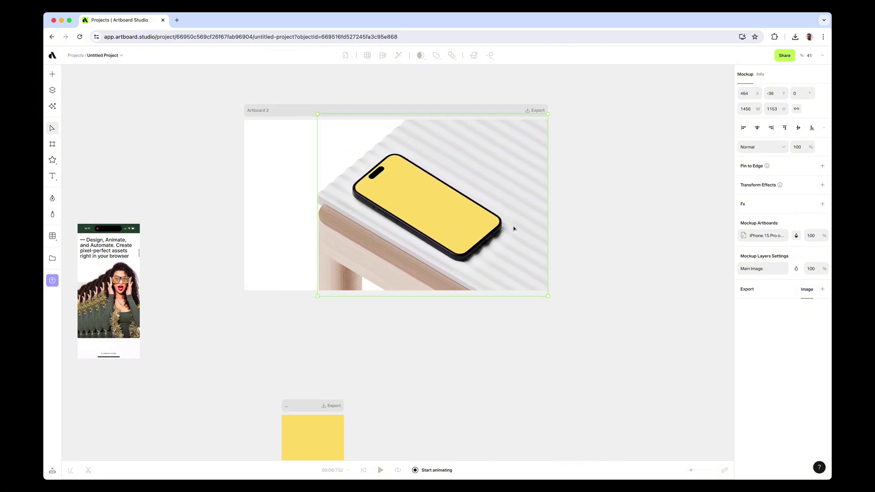
scroll(451, 223, up, 3)
scroll(455, 228, left, 2)
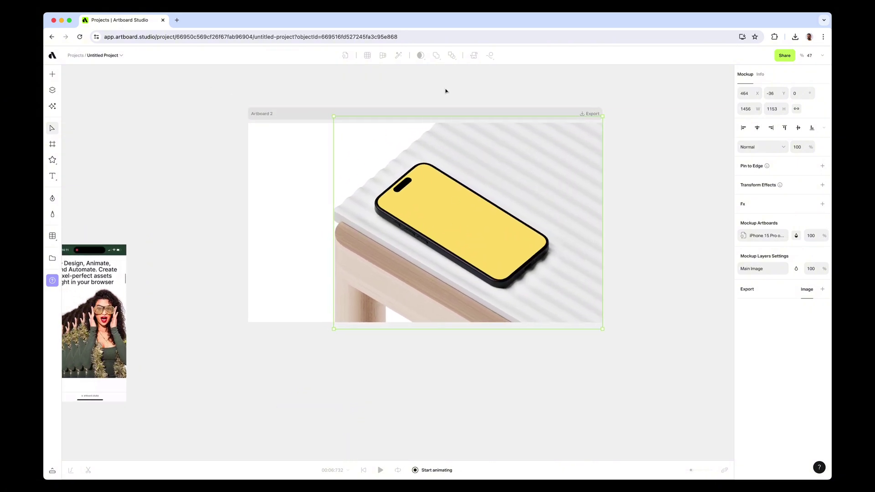
click(401, 112)
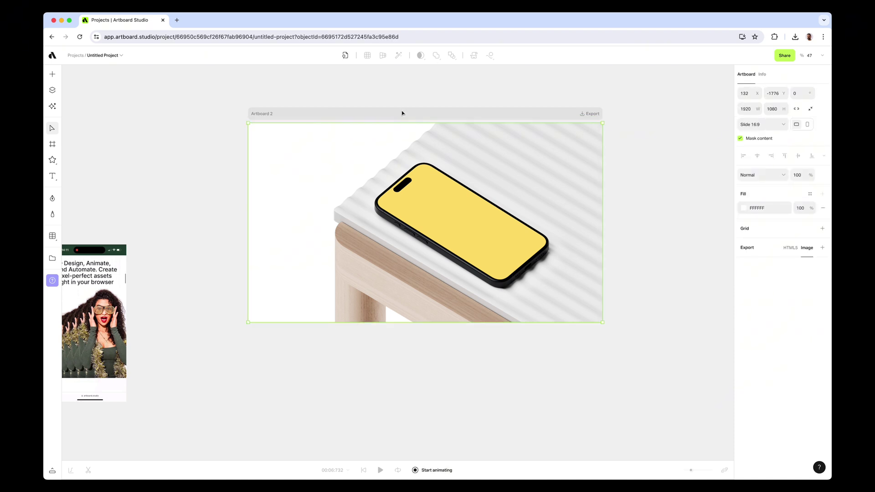
Show the Layers list and duplicate the phone mockup, moving the copy aside.
key(l)
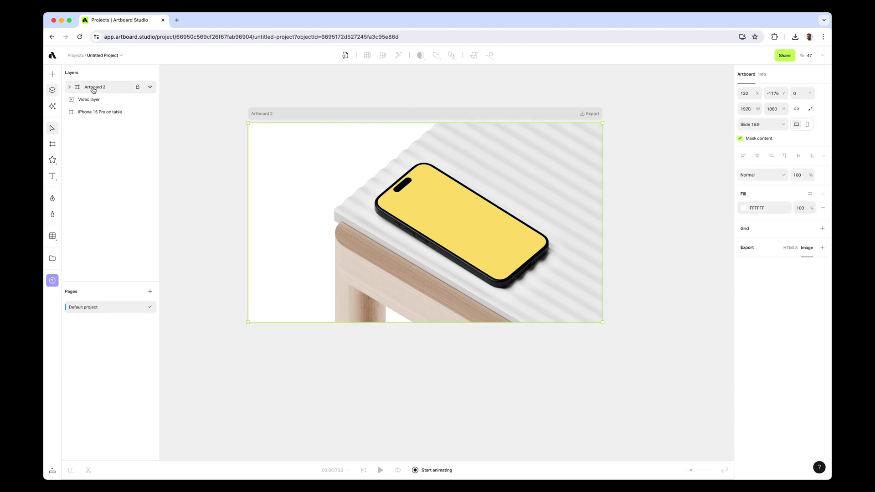
click(290, 91)
click(392, 189)
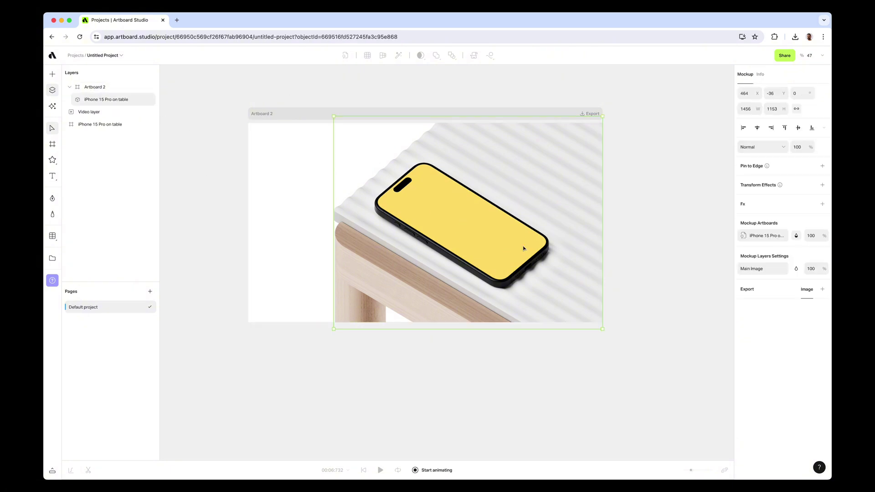
scroll(450, 198, up, 3)
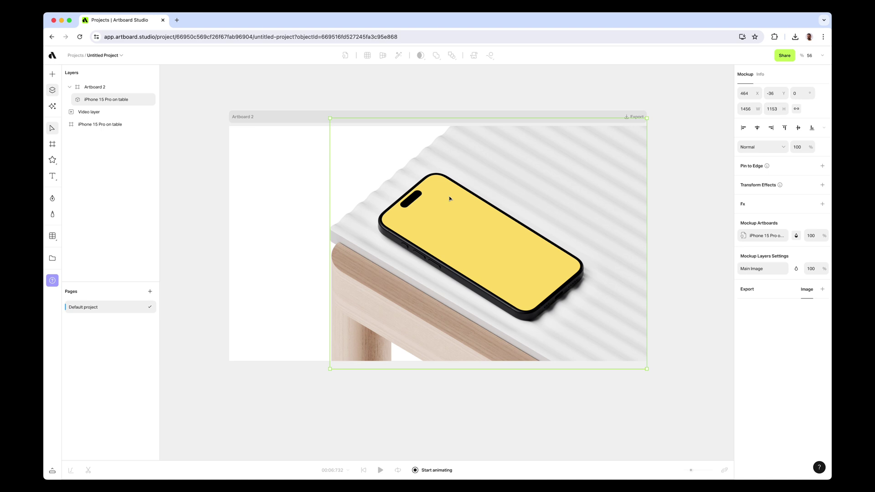
key(super+d)
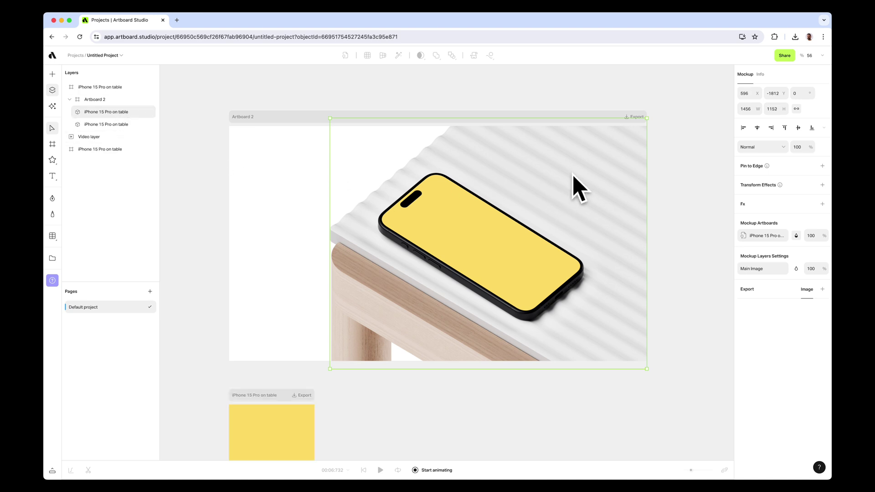
drag(566, 190, 559, 240)
drag(483, 238, 458, 181)
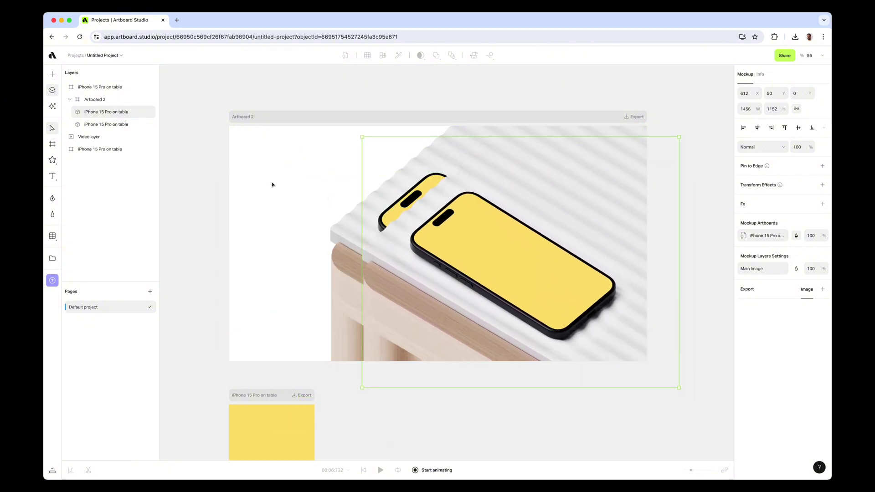
Align both phone layers on both axes, move the stack onto the artboard, and select the top copy.
drag(272, 183, 446, 246)
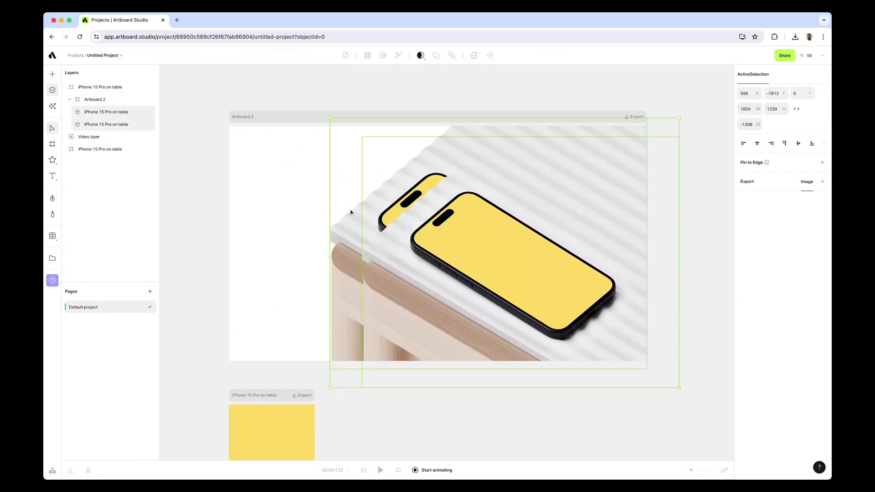
click(744, 143)
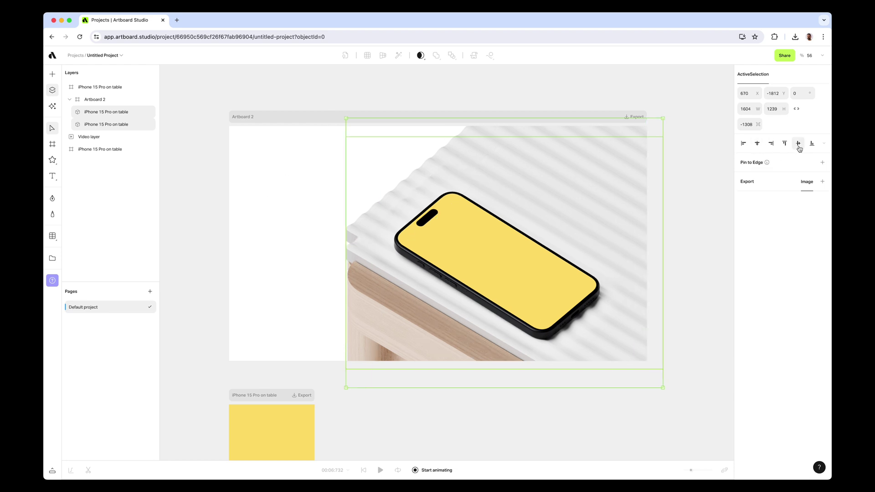
click(798, 143)
drag(611, 180, 576, 169)
click(571, 190)
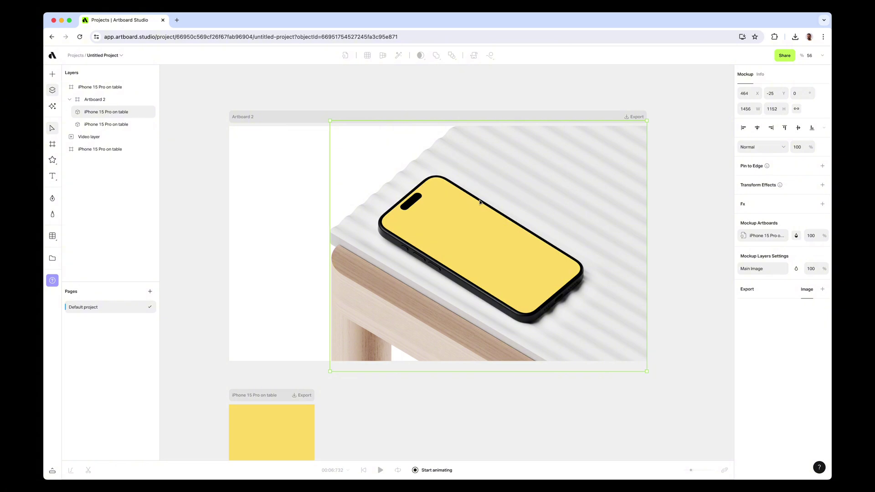
scroll(480, 202, up, 3)
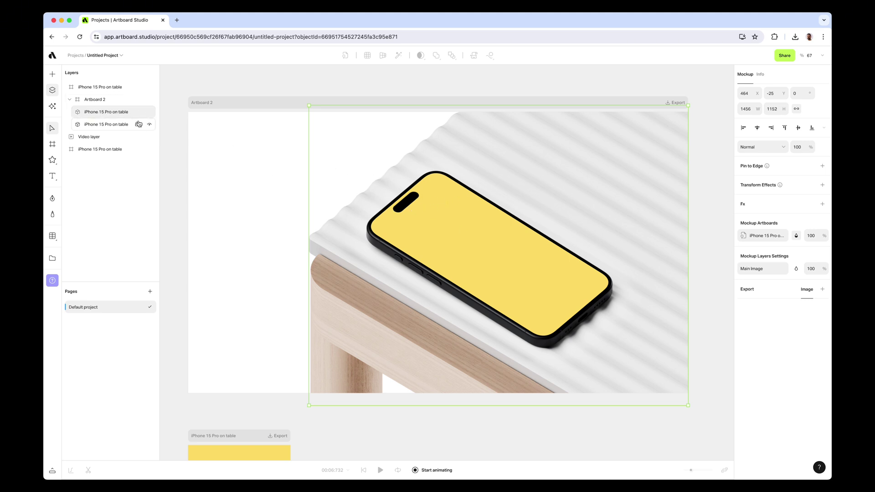
Rename the top phone layer to 'screen'.
double_click(112, 114)
text(sdreen)
key(Return)
Set the screen layer's Main Image opacity to 0.
click(817, 270)
text(0)
key(Return)
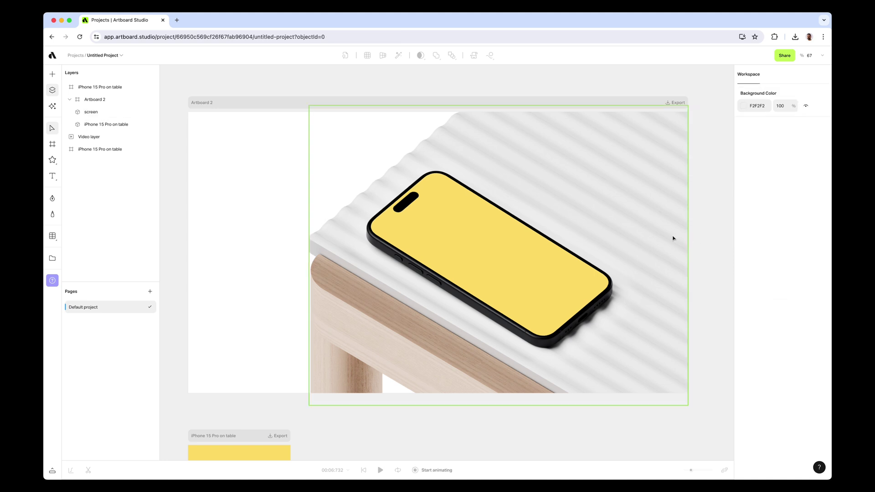
Move the screen layer off the phone and out of Artboard 2.
drag(582, 248, 537, 407)
scroll(473, 277, down, 3)
scroll(448, 262, down, 1)
scroll(537, 407, down, 2)
drag(537, 302, 578, 336)
Change the fill of the artboard feeding the phone screen to blue.
click(767, 217)
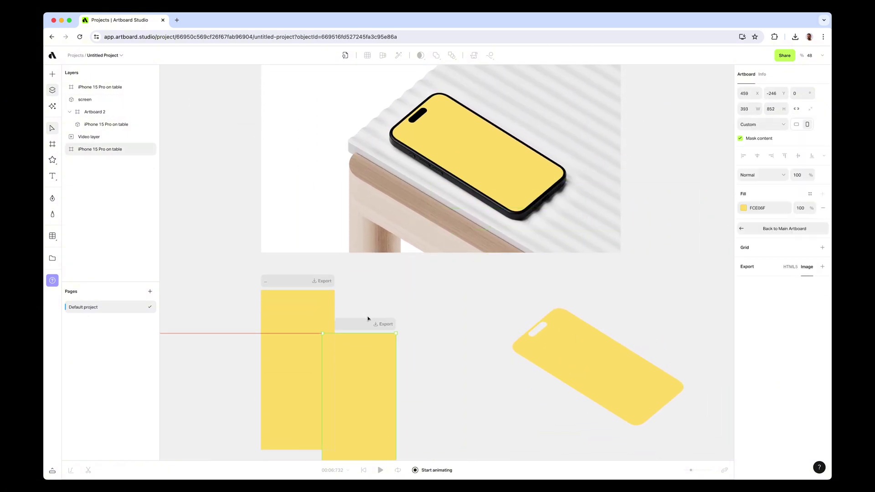
click(743, 208)
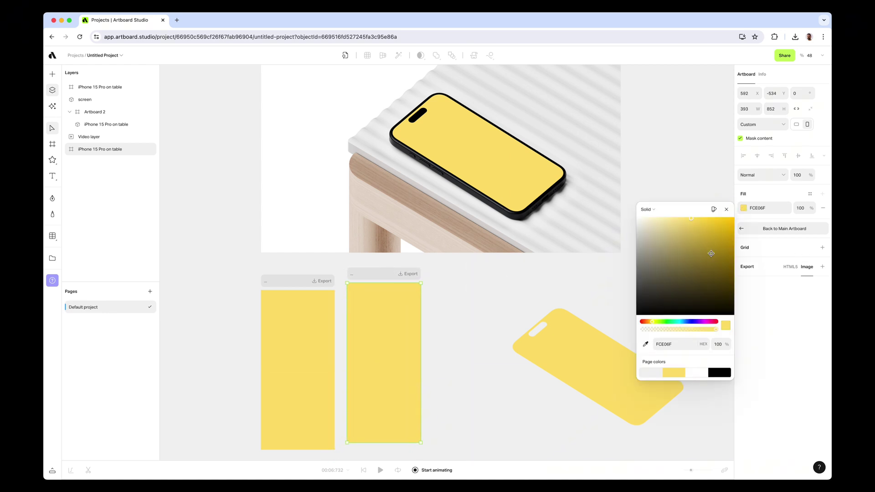
click(712, 253)
click(685, 322)
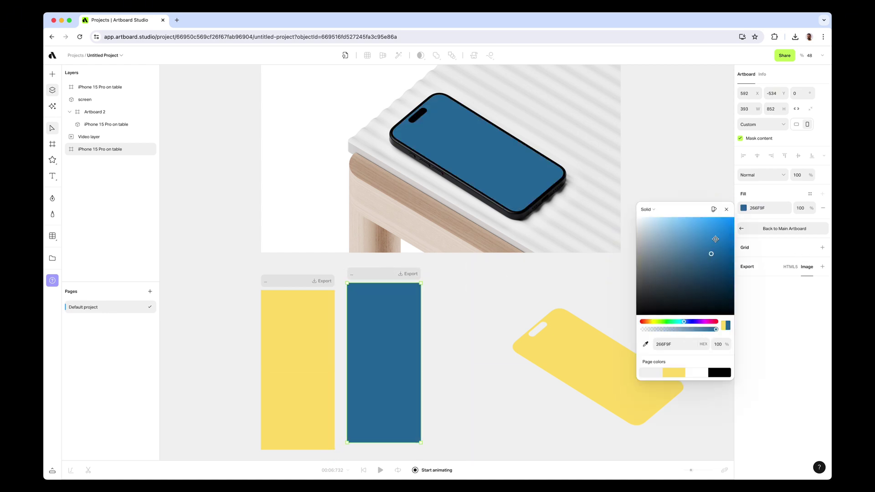
Change the other screen artboard's fill to purple 8833A7.
click(322, 357)
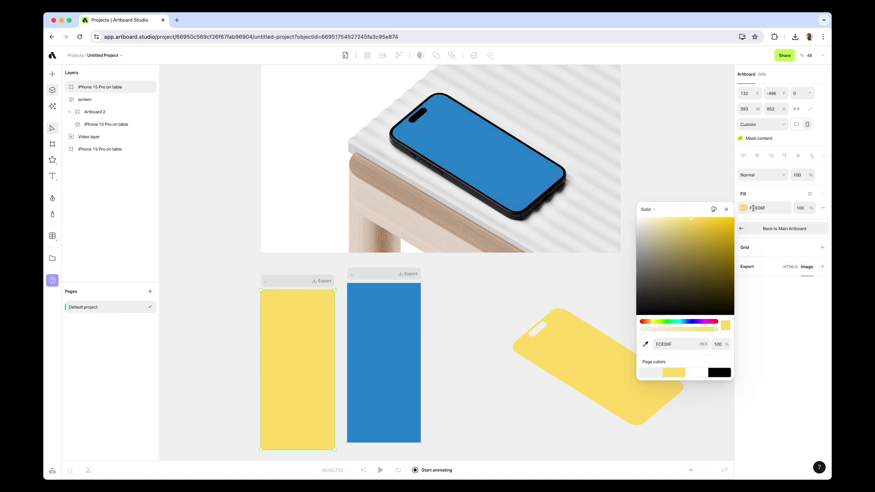
click(695, 322)
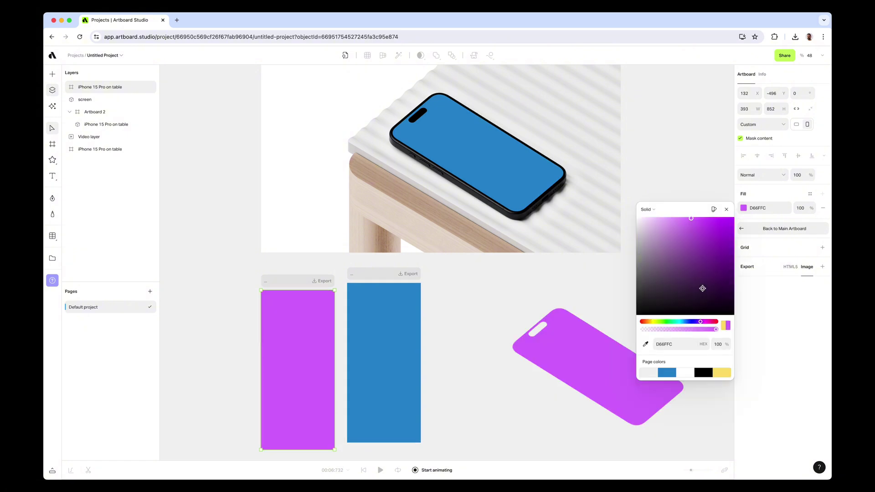
click(713, 230)
click(727, 209)
Move the purple screen layer back onto the phone in Artboard 2 and select both layers.
click(562, 345)
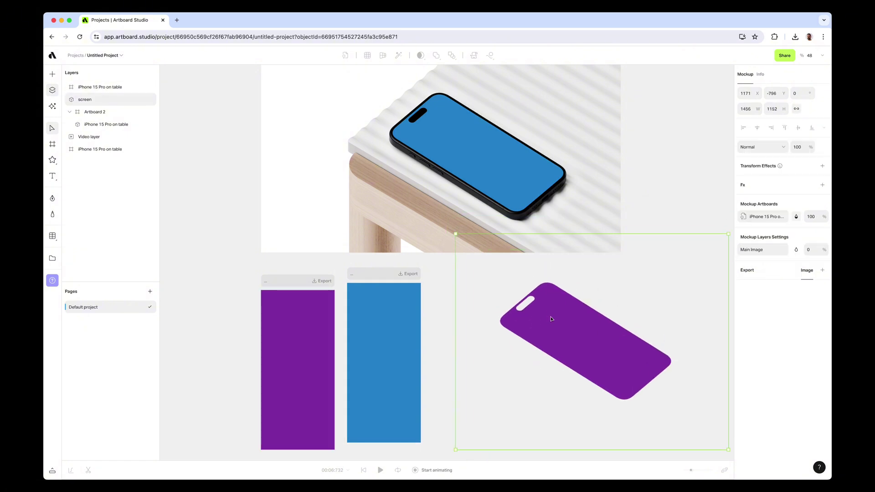
drag(580, 329, 475, 170)
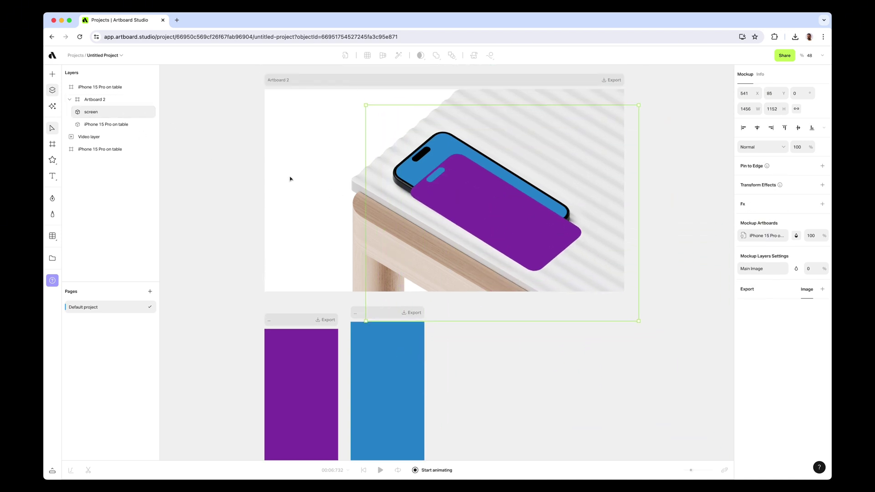
key(super+a)
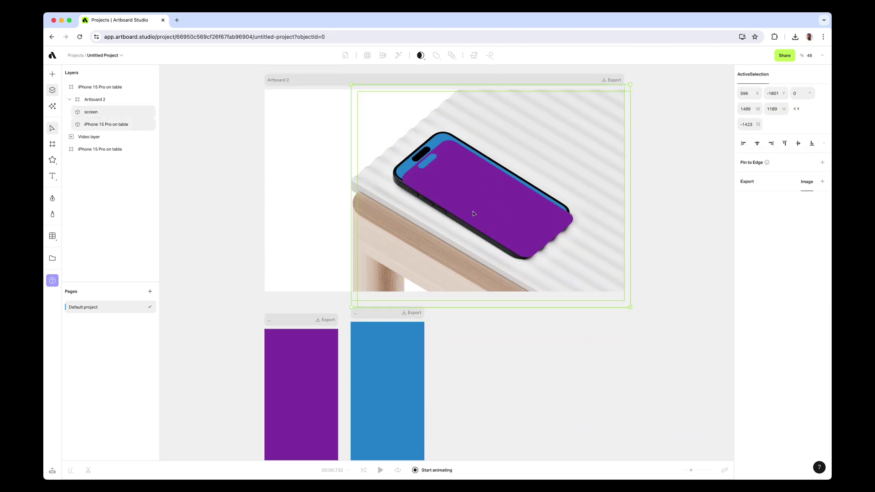
scroll(545, 136, up, 5)
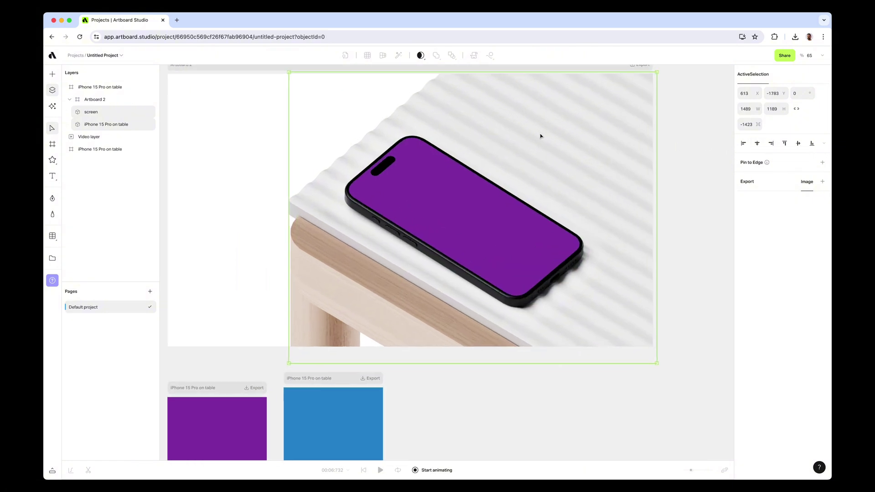
Rename the phone photo layer to 'main image'.
double_click(114, 125)
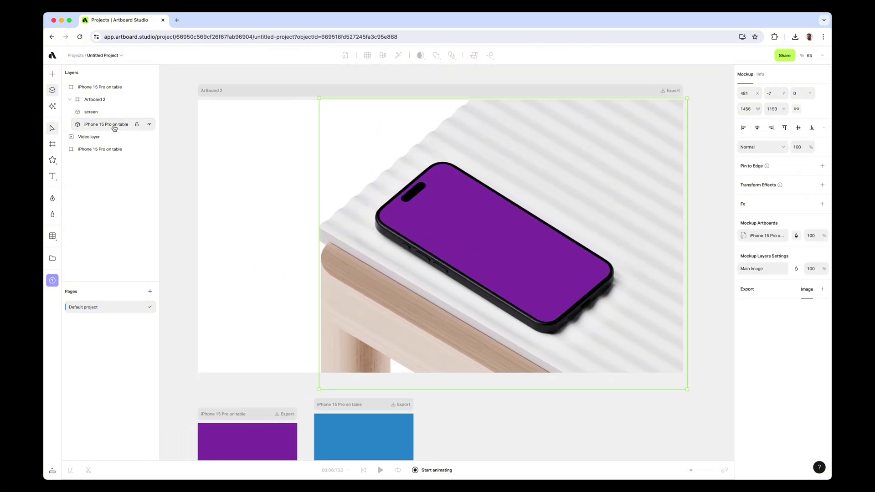
text(main image)
key(Return)
Set the main image's Mockup Artboards opacity to 0, then reselect the main image and blue screen artboard.
click(815, 234)
key(Return)
drag(487, 252, 586, 248)
click(352, 226)
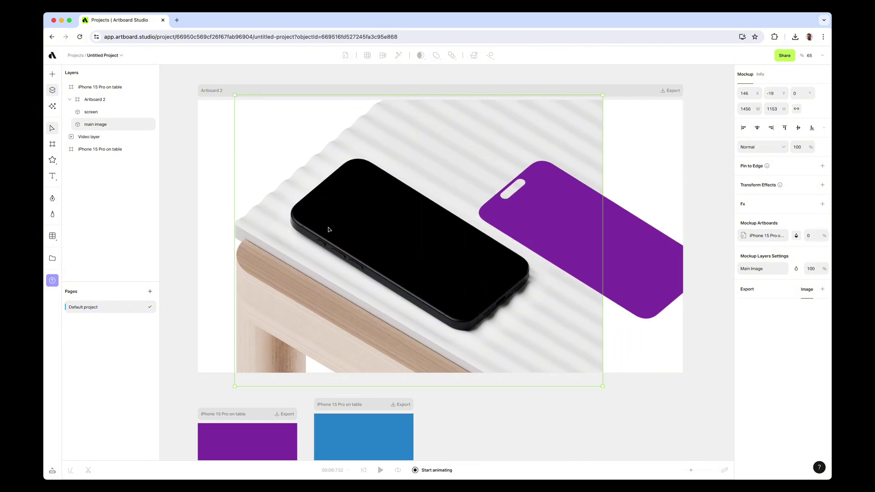
click(373, 407)
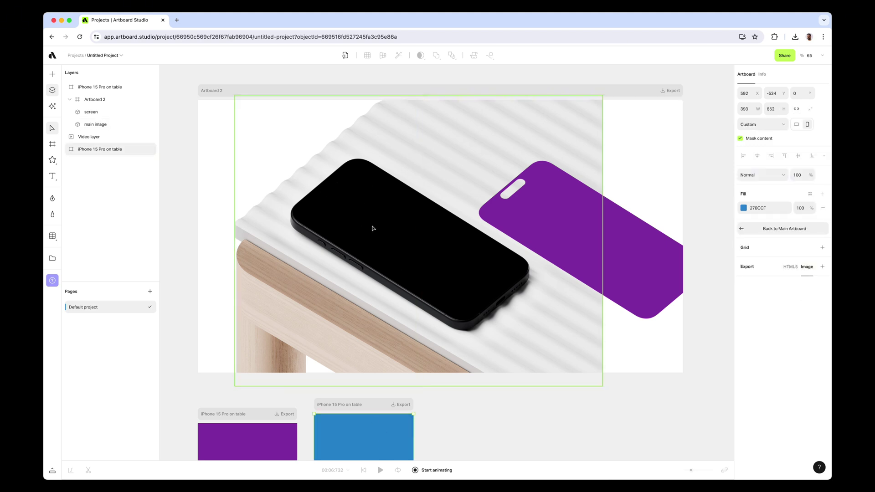
Undo the screen move, then select the screen and main image layers and Mask them into Group 1.
key(super+z)
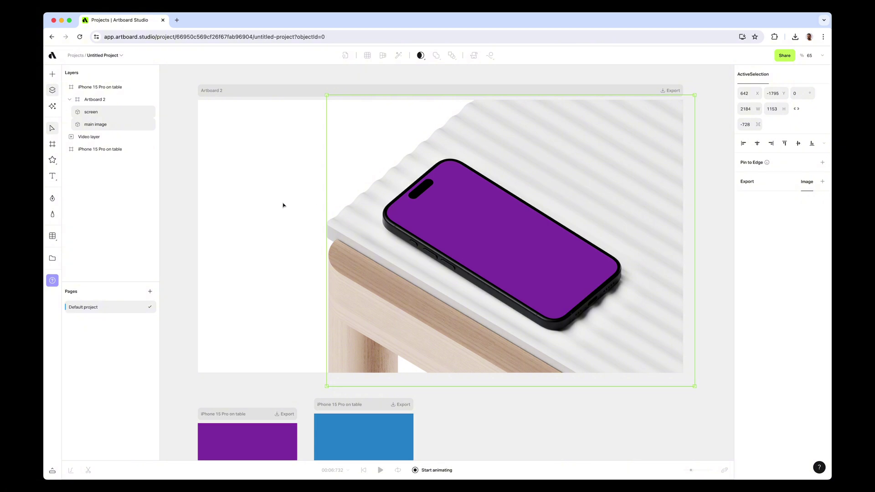
click(268, 146)
drag(276, 144, 461, 266)
click(420, 55)
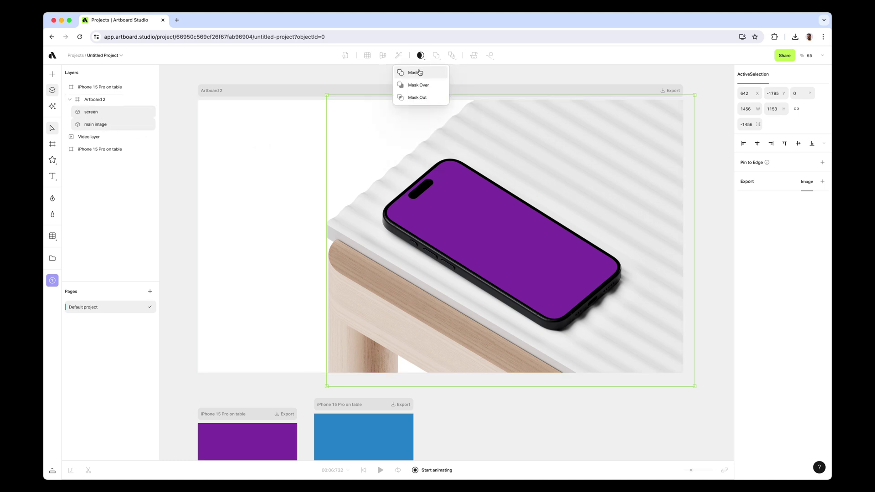
click(418, 72)
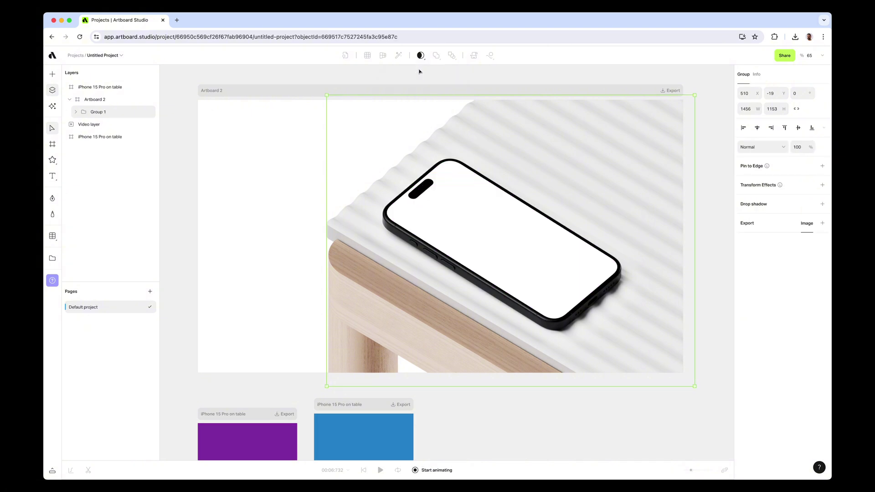
Change Artboard 2's fill to green 3FC9A7.
click(305, 91)
click(741, 209)
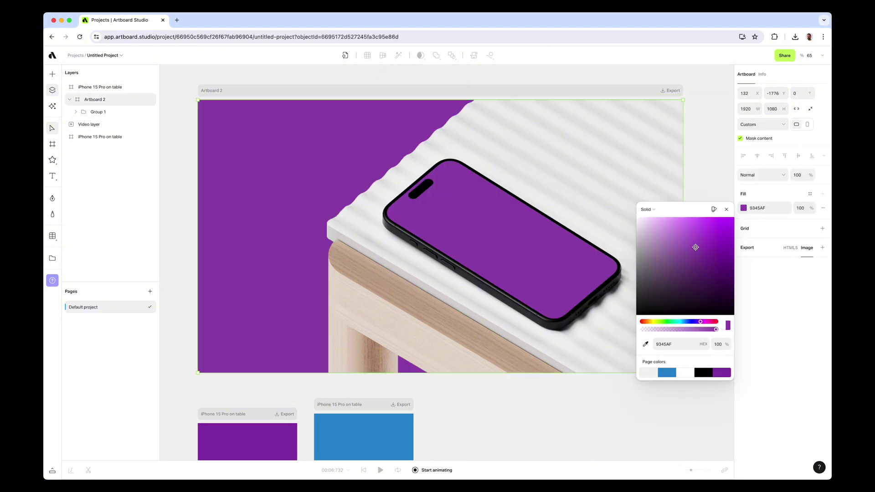
click(727, 211)
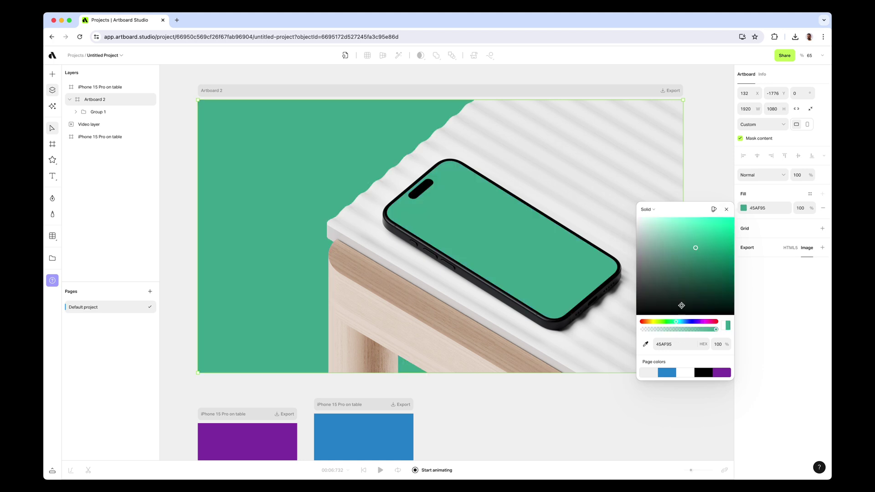
click(727, 209)
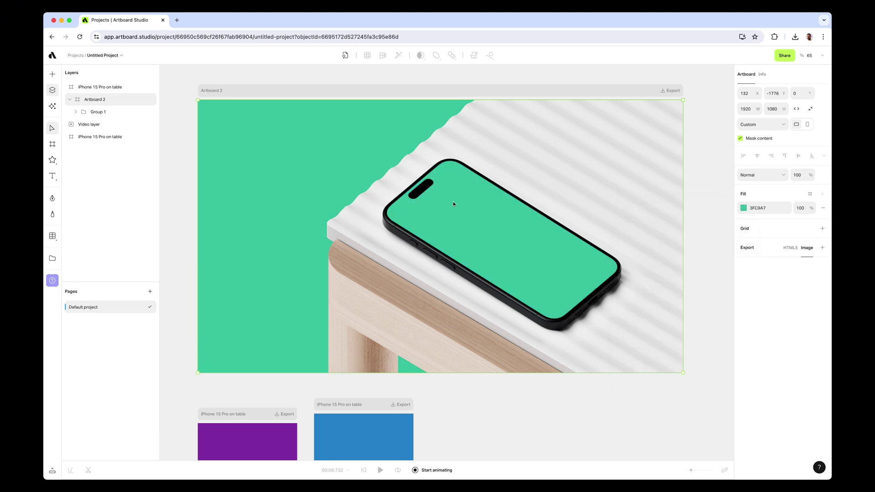
Expand Group 1 and inspect its screen and main image layers.
click(98, 112)
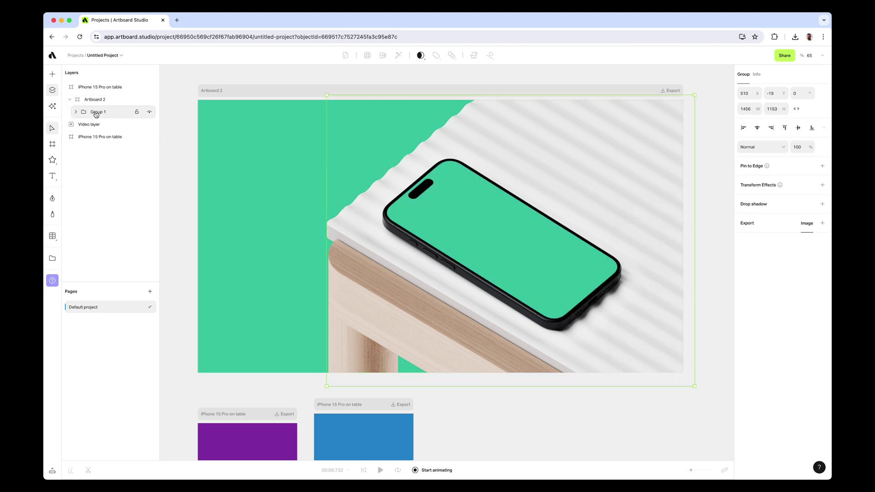
click(76, 112)
click(100, 126)
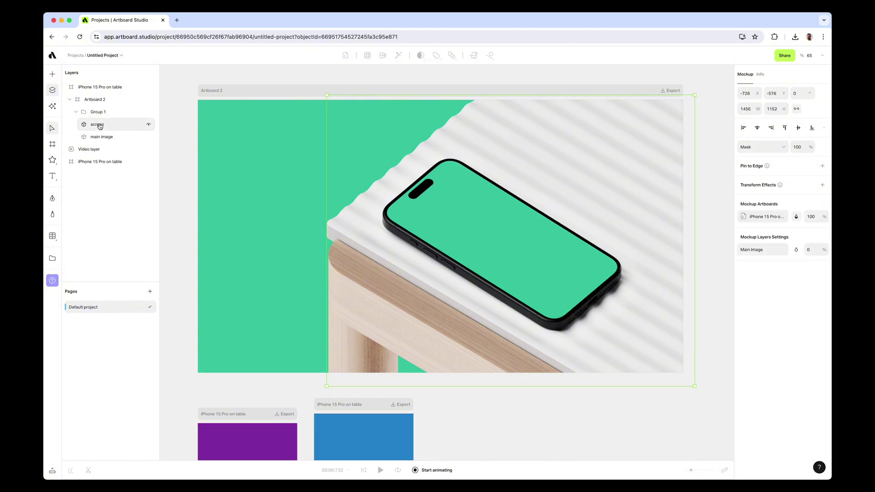
click(101, 137)
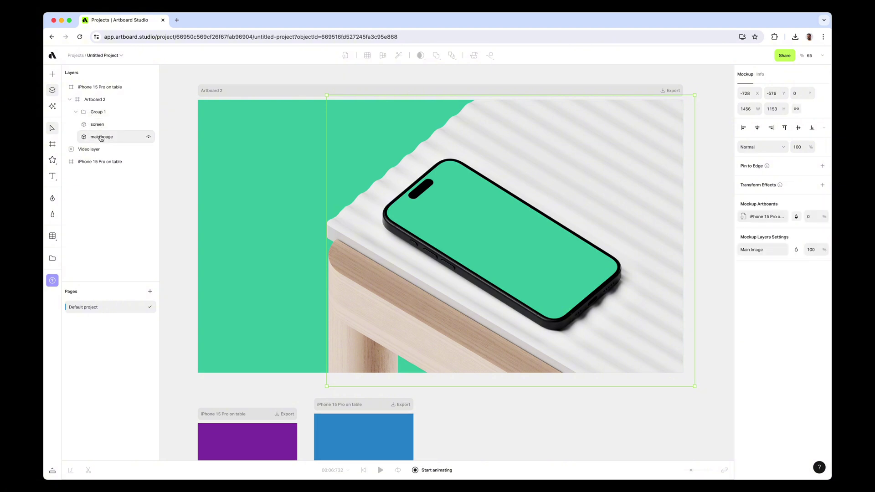
click(102, 117)
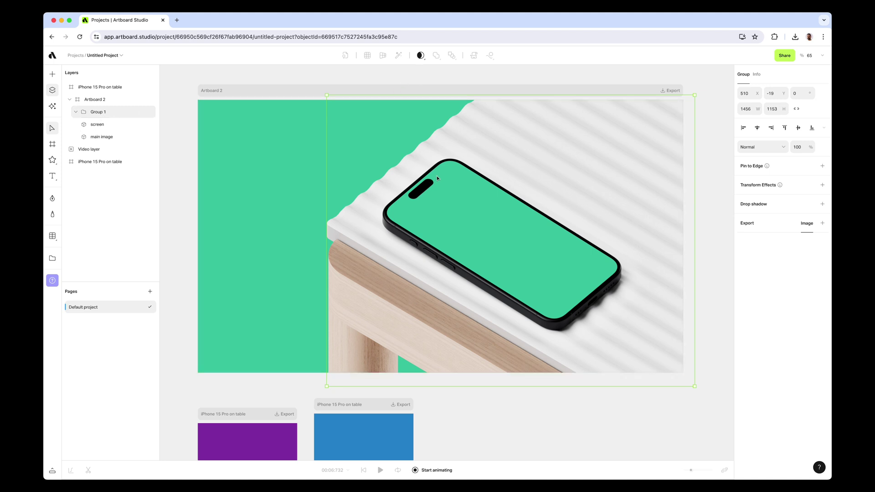
click(130, 127)
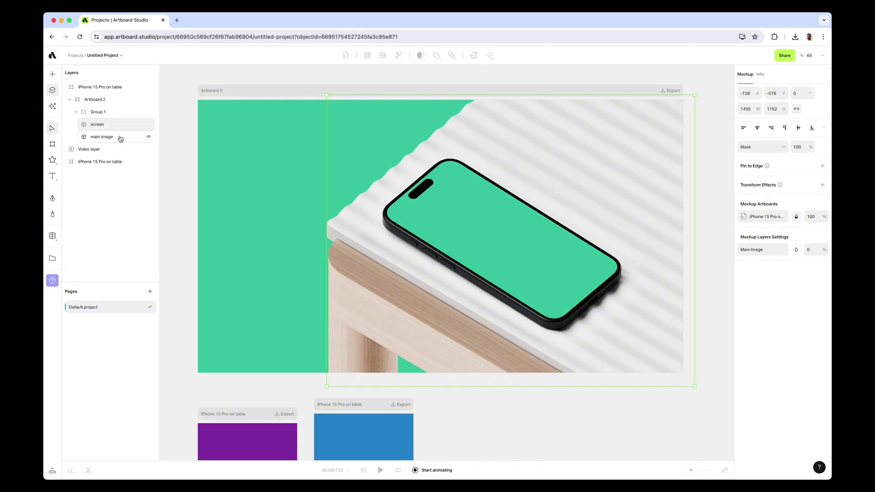
Darken Artboard 2's green background fill in the colour picker.
click(281, 93)
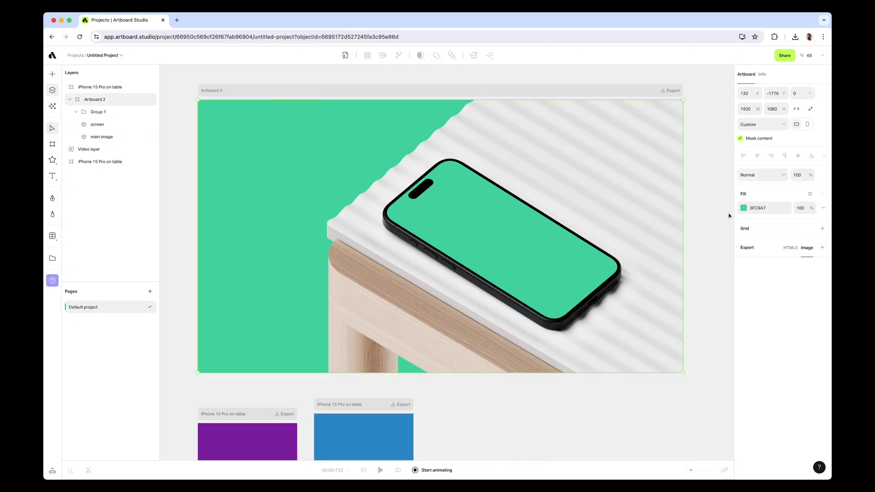
click(744, 208)
mouse_move(732, 223)
mouse_down()
mouse_move(710, 253)
mouse_move(696, 232)
mouse_move(665, 228)
mouse_move(714, 249)
mouse_move(719, 228)
mouse_up()
Set the fill to 24C89F and move the video layer into Artboard 2 beneath Group 1.
click(431, 226)
scroll(499, 241, down, 5)
click(211, 274)
drag(178, 295, 521, 210)
scroll(465, 216, up, 3)
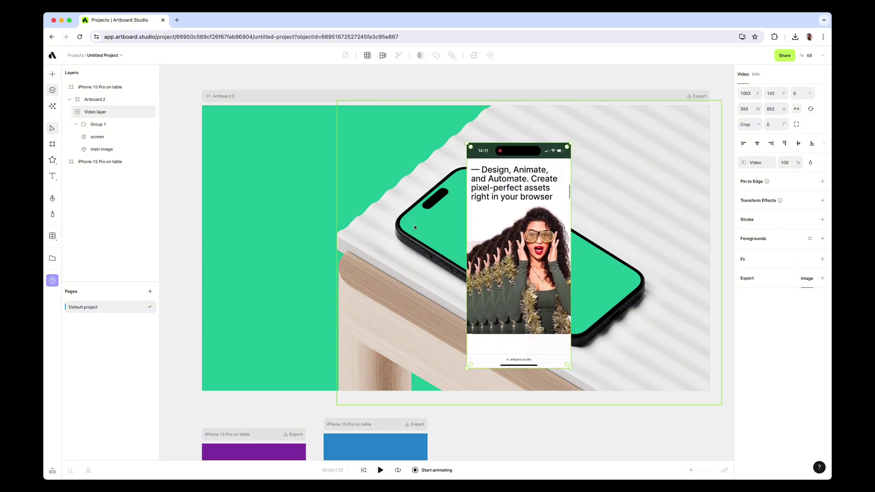
click(76, 124)
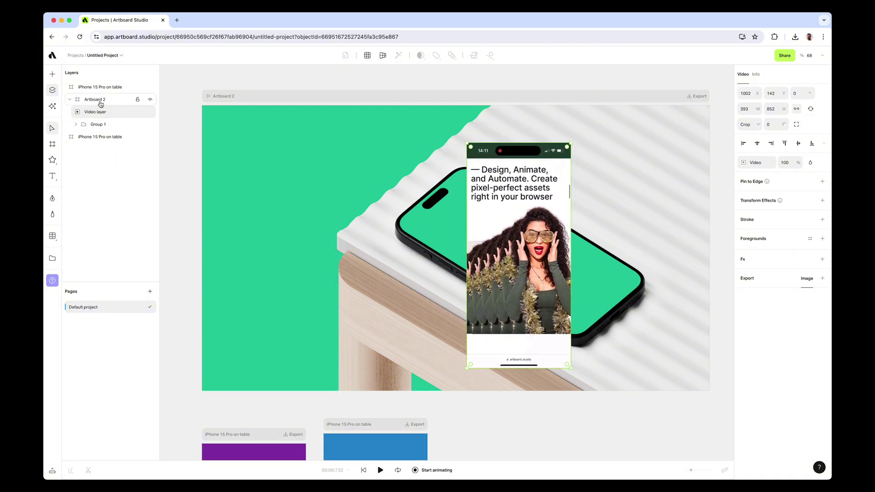
drag(101, 114, 101, 130)
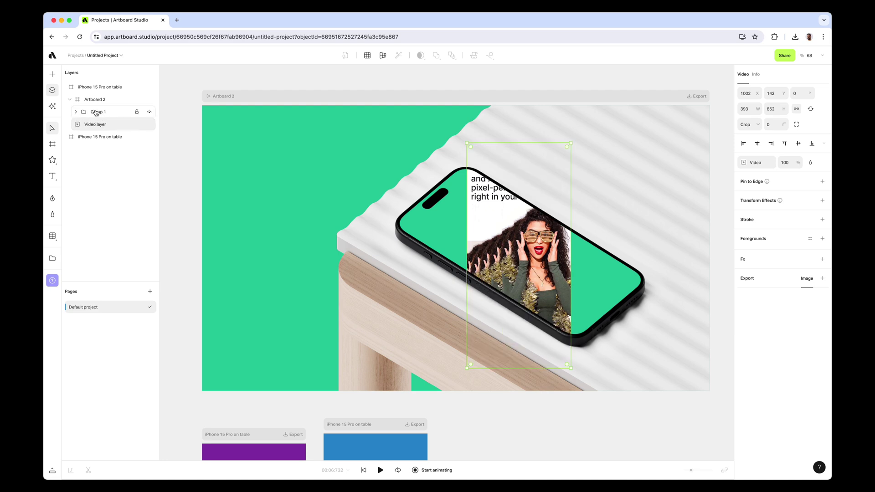
Rename Group 1 to 'iphone mockup' and lock it.
double_click(96, 112)
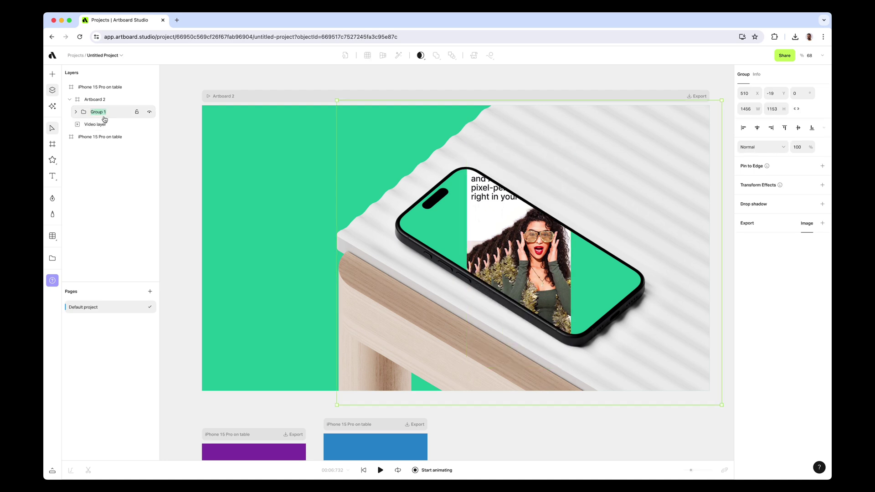
key(BackSpace)
text(iphone mockup)
click(95, 125)
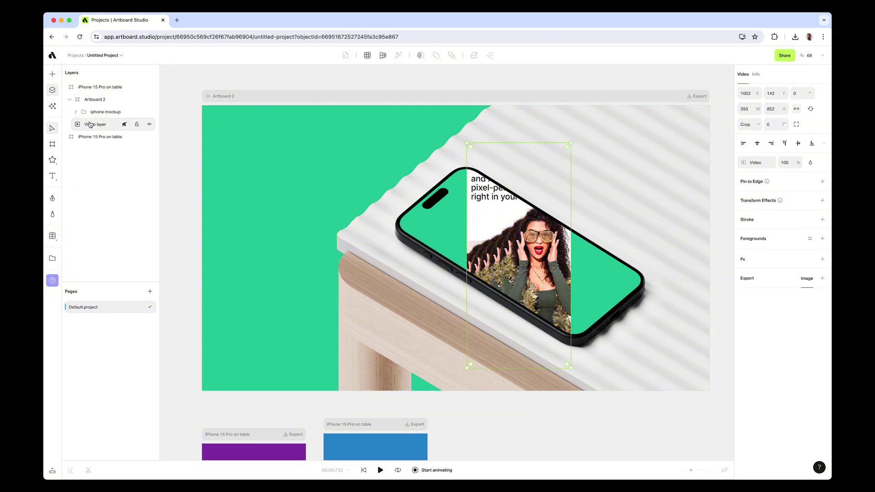
scroll(564, 246, up, 3)
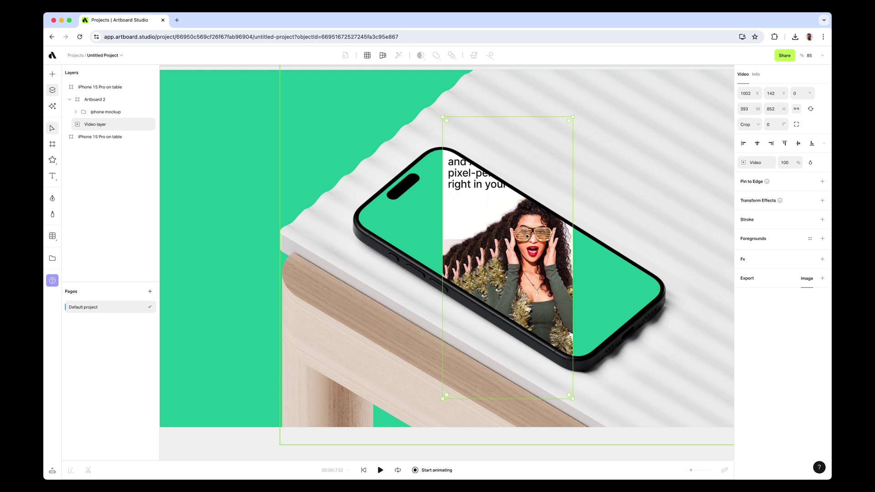
click(107, 113)
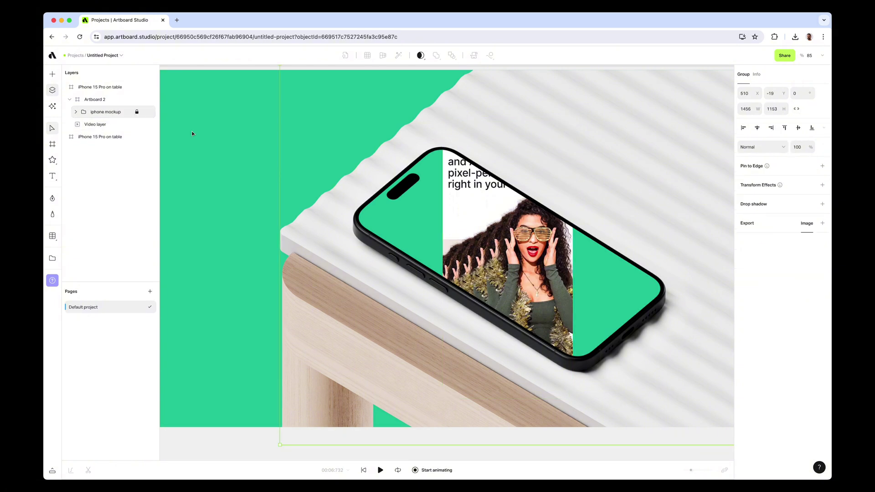
Enable perspective transform on the Video layer and drag its four corners onto the phone screen.
click(523, 217)
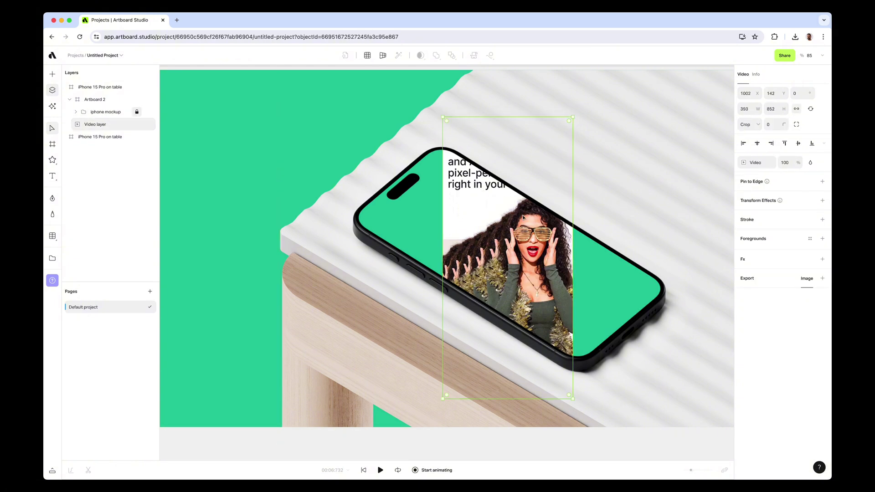
click(382, 56)
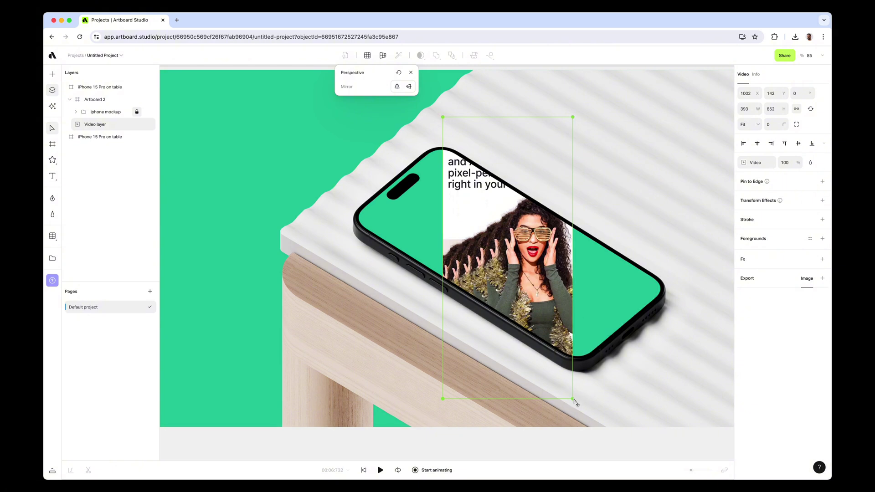
drag(575, 402, 666, 290)
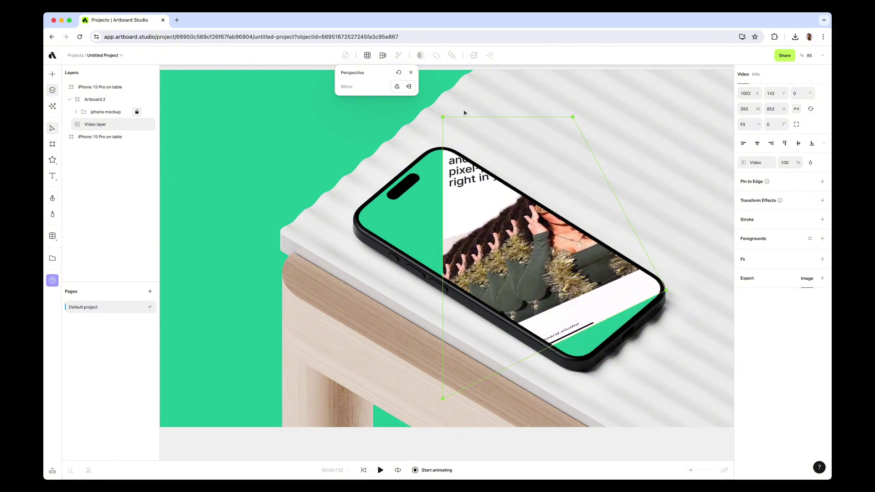
drag(443, 117, 357, 218)
drag(575, 120, 438, 141)
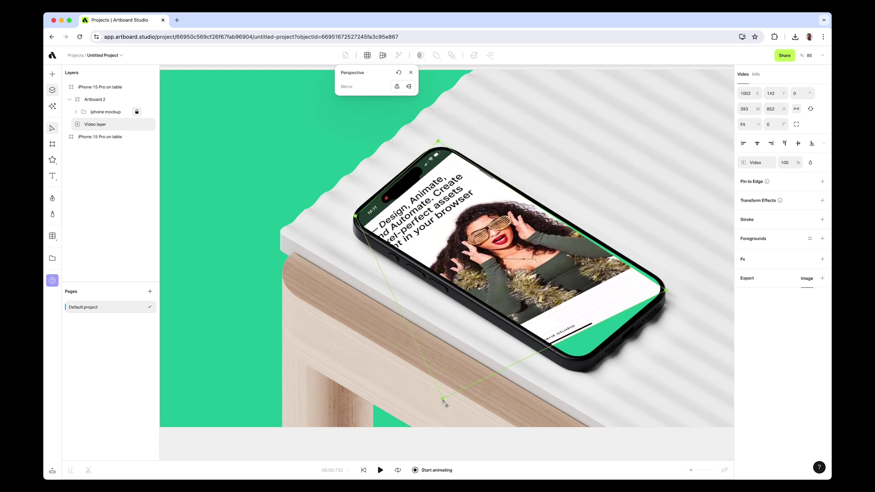
drag(443, 401, 579, 364)
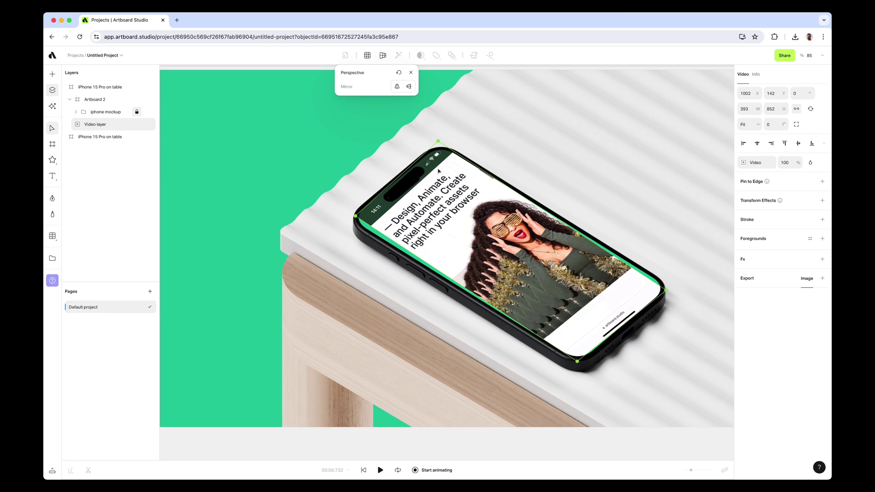
Zoom in and fine-tune the top and bottom-left video corners to the screen edges.
scroll(439, 144, up, 10)
scroll(440, 145, up, 12)
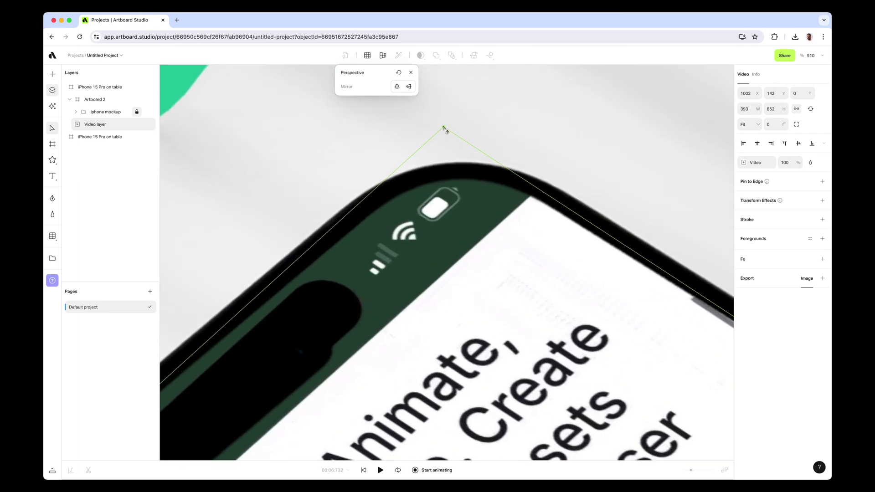
drag(445, 128, 457, 147)
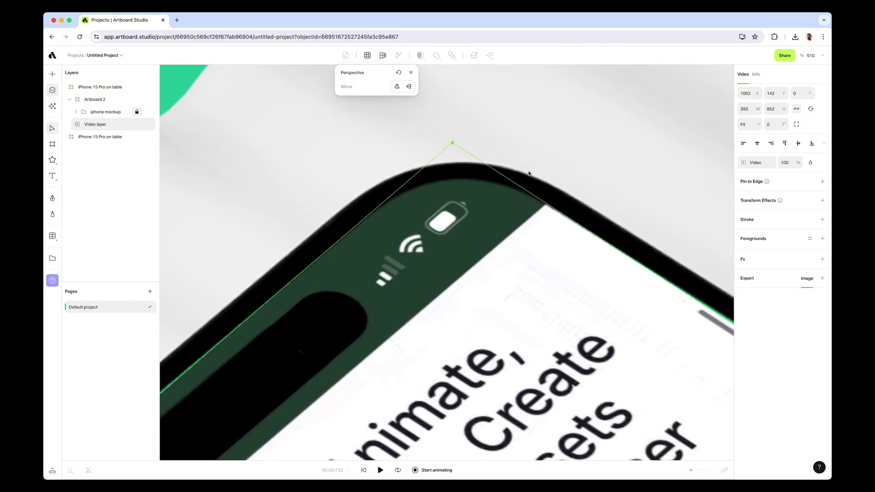
scroll(481, 174, down, 1)
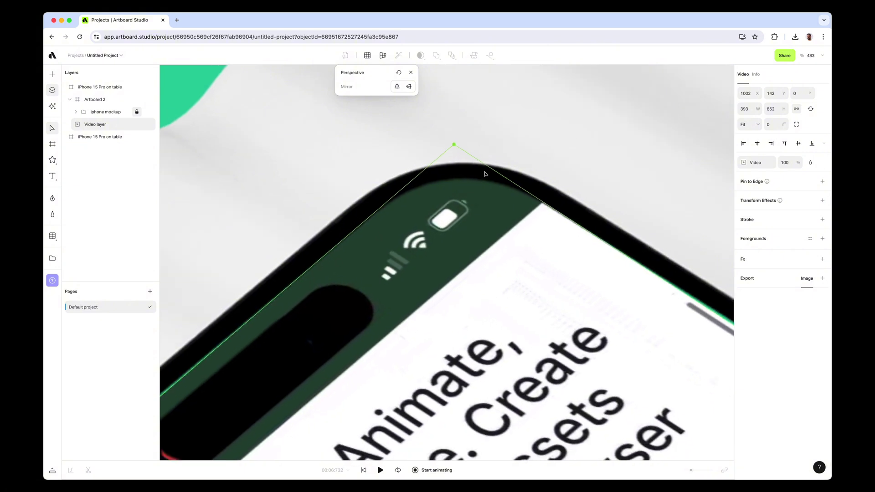
scroll(492, 158, down, 5)
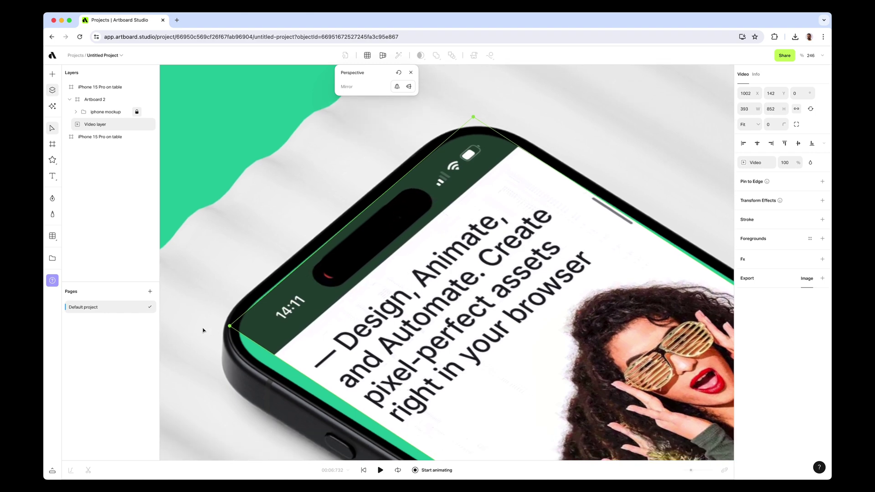
drag(233, 331, 218, 340)
Refine the bottom-right and last corner so the video covers the green gap.
scroll(217, 336, up, 5)
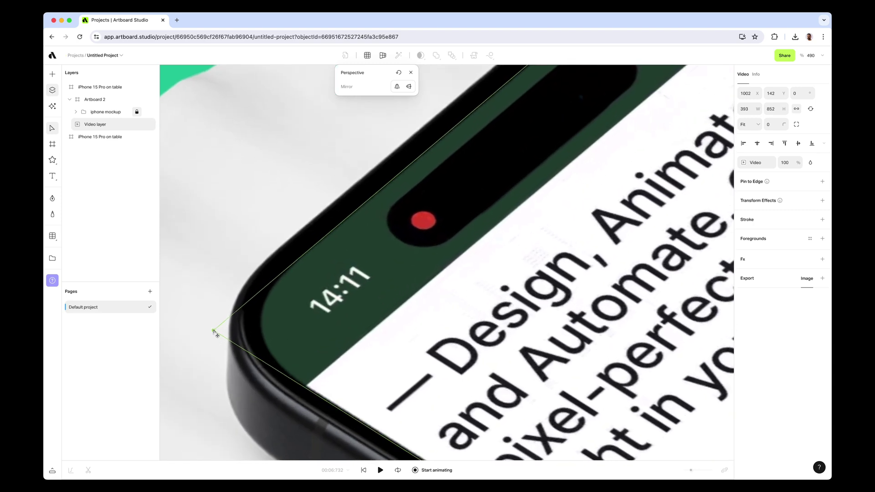
scroll(217, 336, down, 5)
scroll(319, 275, down, 3)
scroll(338, 275, right, 5)
scroll(347, 277, down, 4)
scroll(637, 422, down, 2)
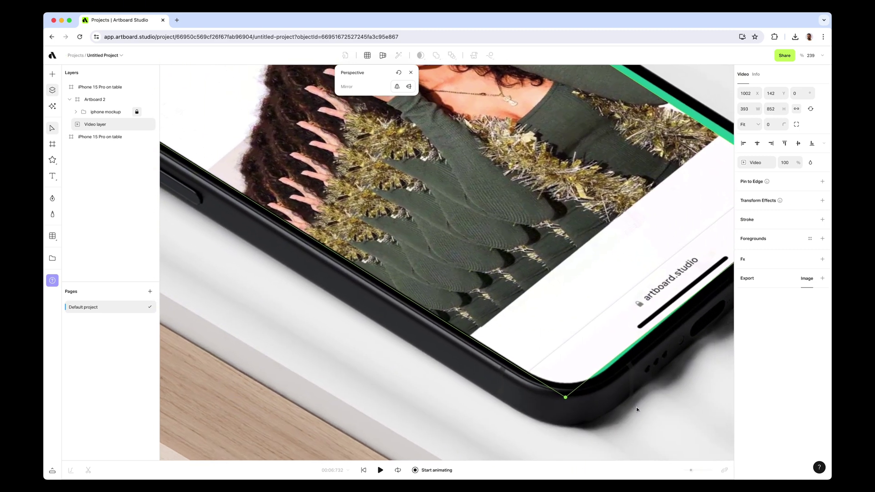
scroll(636, 406, up, 3)
scroll(489, 322, up, 3)
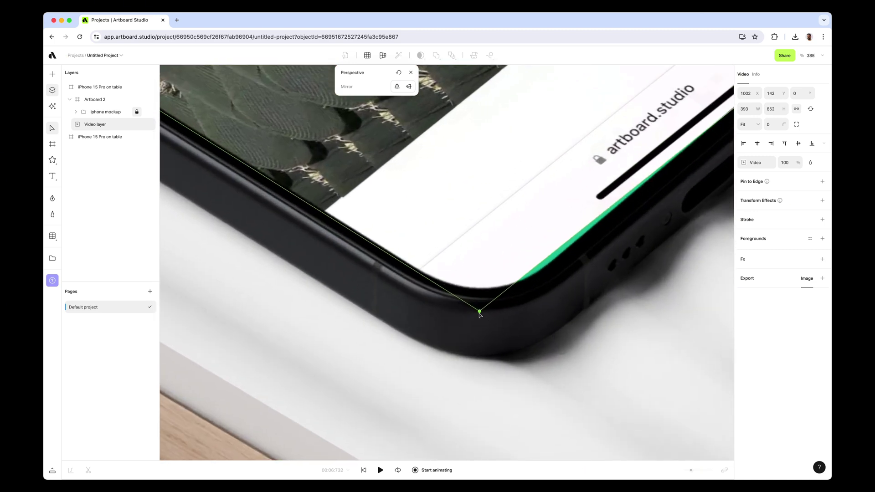
drag(480, 313, 490, 314)
scroll(401, 346, down, 3)
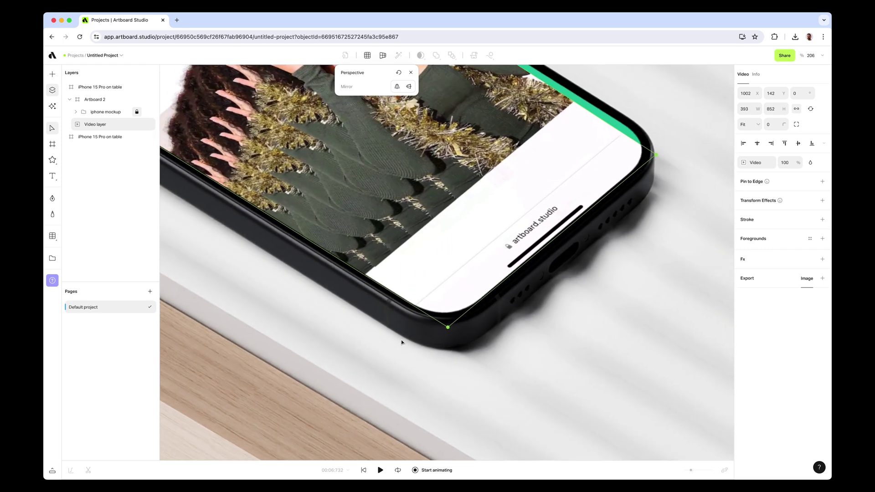
scroll(531, 324, up, 1)
scroll(680, 199, up, 2)
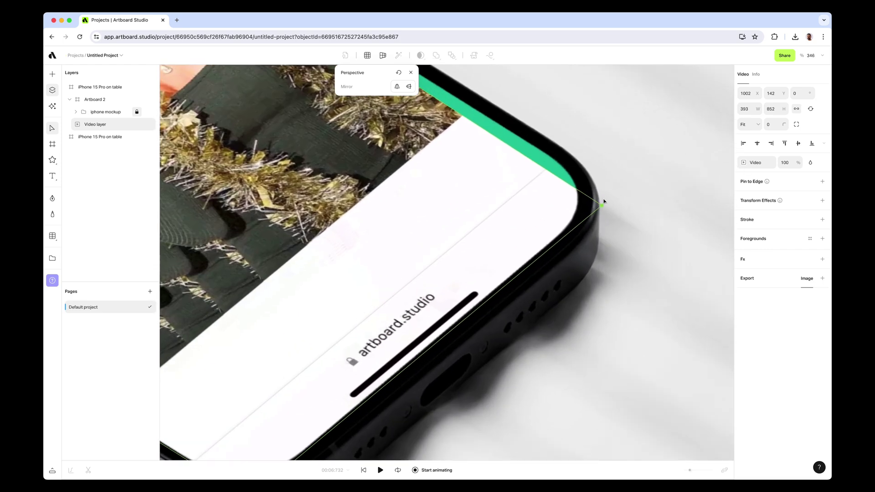
mouse_move(606, 210)
mouse_down()
mouse_move(611, 186)
mouse_move(615, 197)
mouse_up()
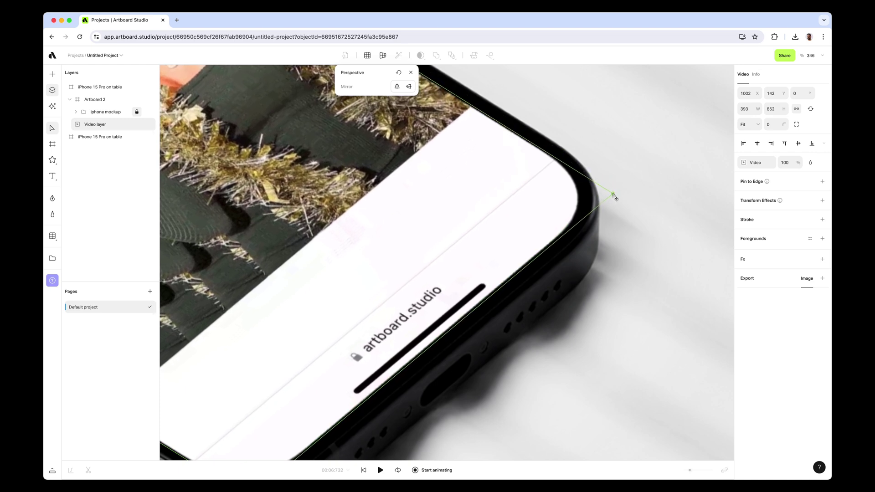
scroll(611, 193, down, 5)
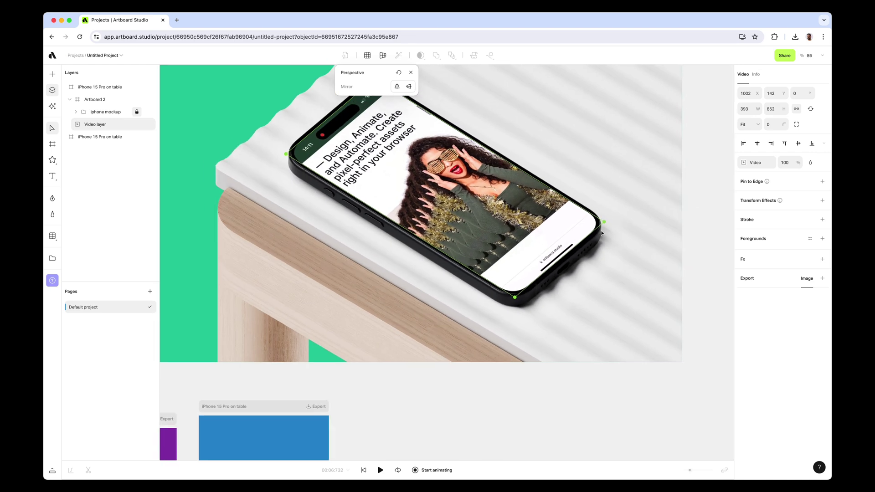
scroll(474, 125, up, 2)
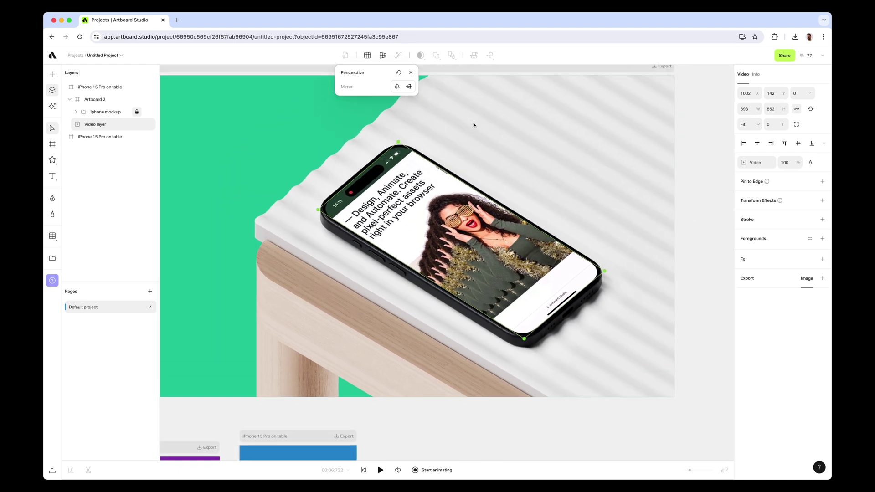
Close the Perspective popup, select Artboard 2, hide the Layers panel and play the mockup preview.
click(411, 72)
scroll(438, 137, up, 2)
click(447, 100)
scroll(441, 113, left, 2)
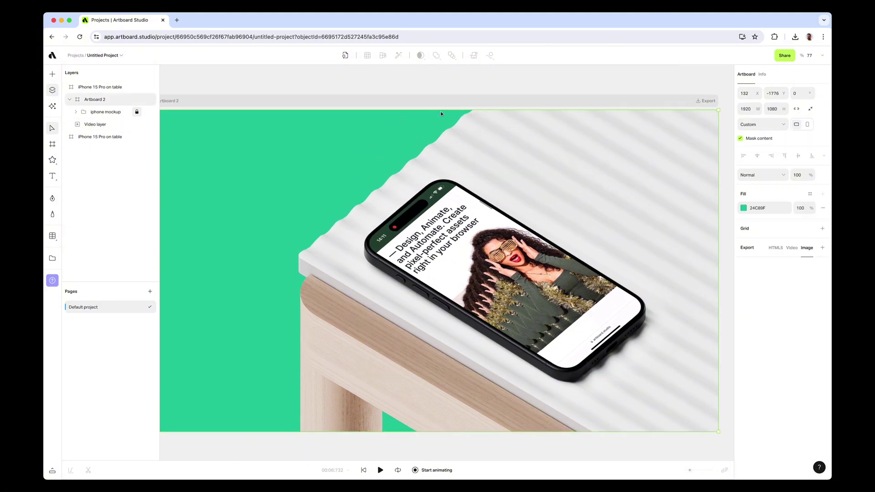
click(52, 90)
scroll(372, 162, right, 2)
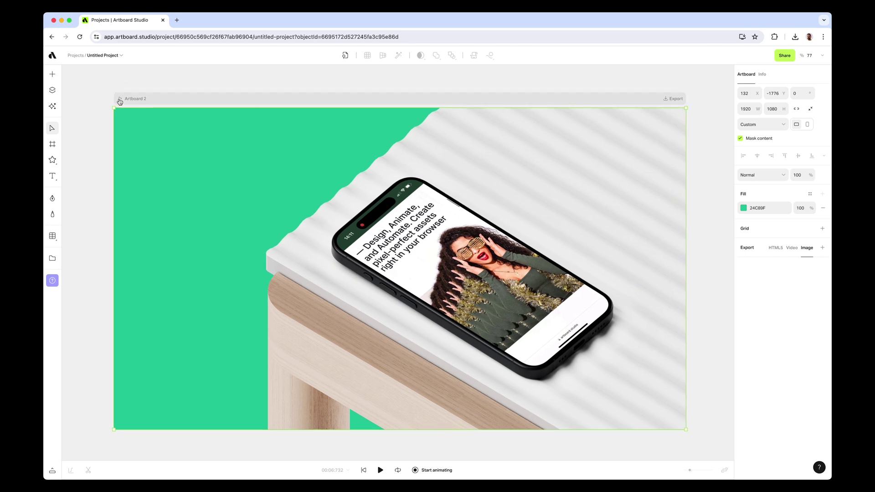
click(380, 470)
click(380, 470)
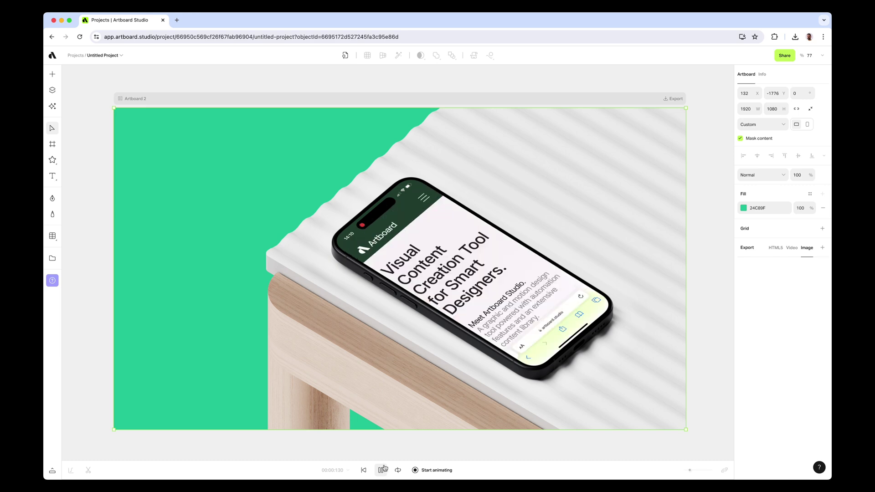
Pause the preview and eyedrop the phone's dark green (234534) as the artboard background.
click(386, 98)
click(743, 208)
click(645, 345)
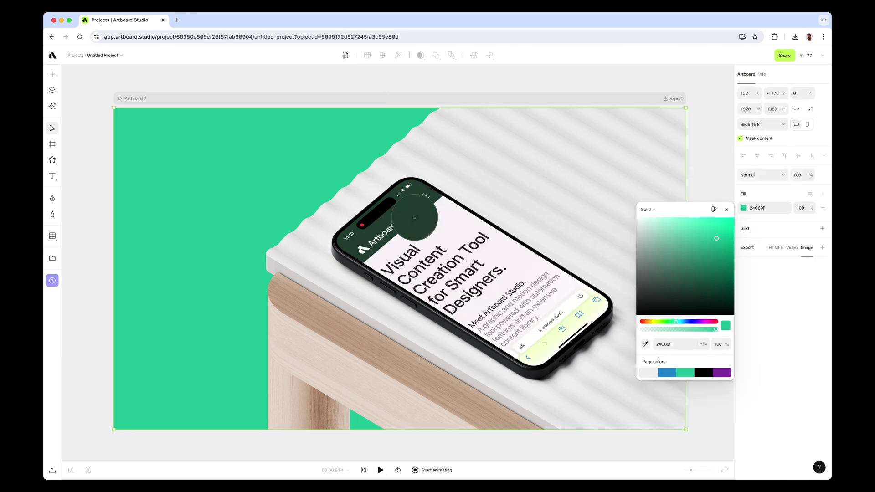
click(409, 215)
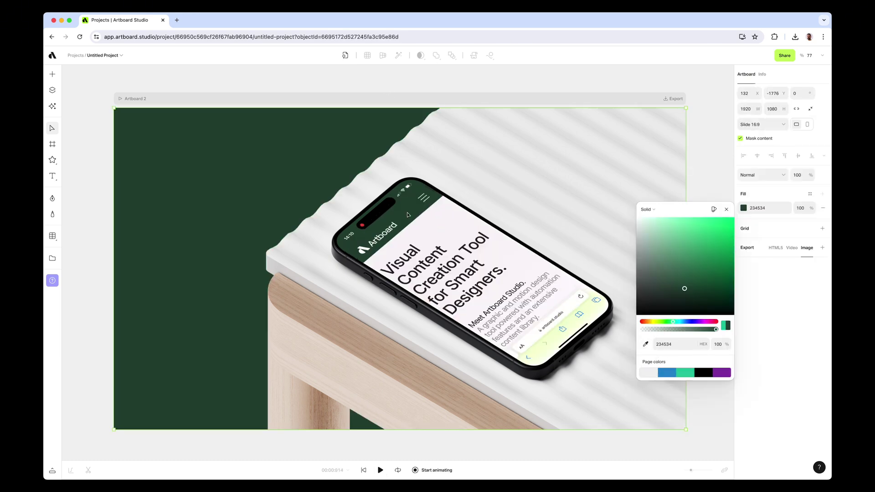
click(728, 210)
Show the Layers list, then unlock and inspect the iphone mockup group.
click(385, 110)
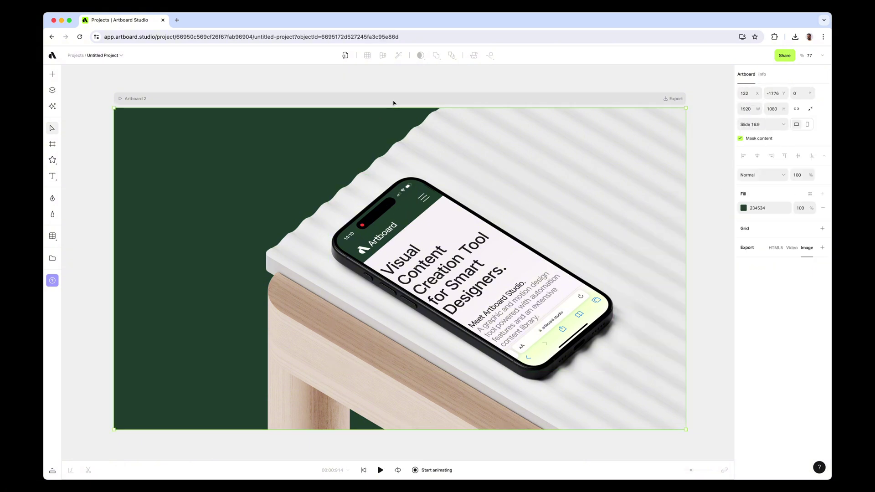
click(52, 90)
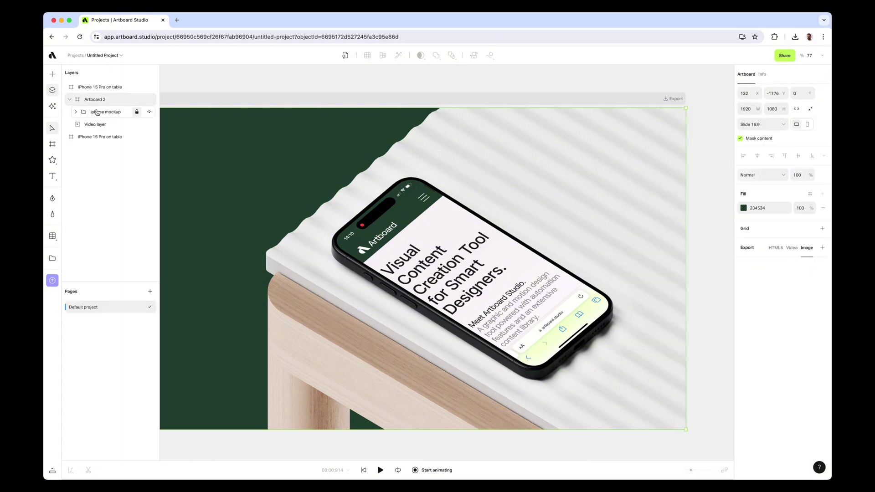
click(137, 113)
click(105, 114)
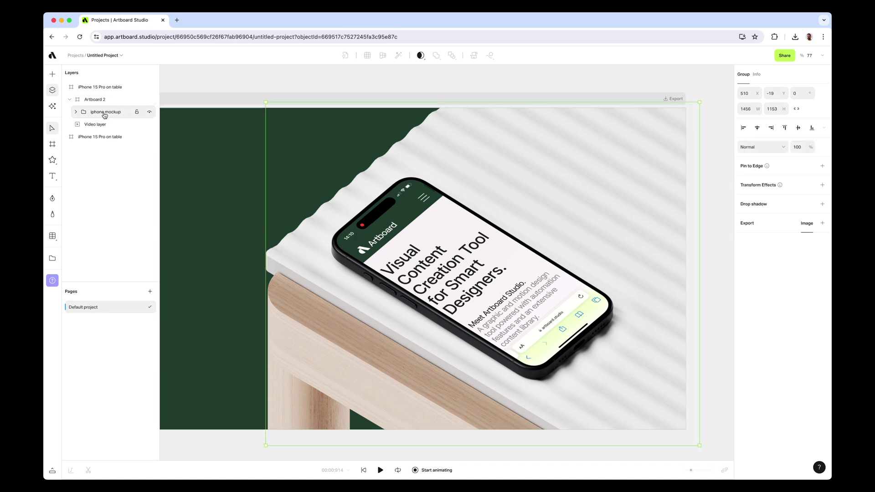
click(75, 112)
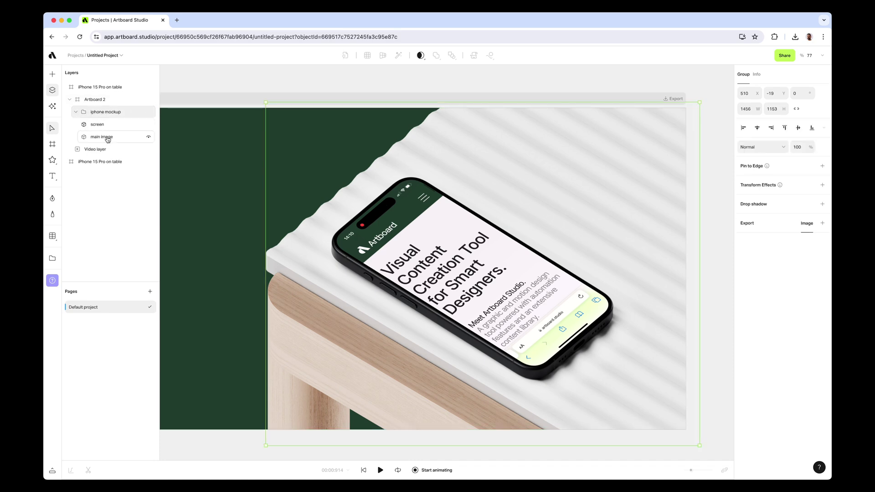
click(76, 112)
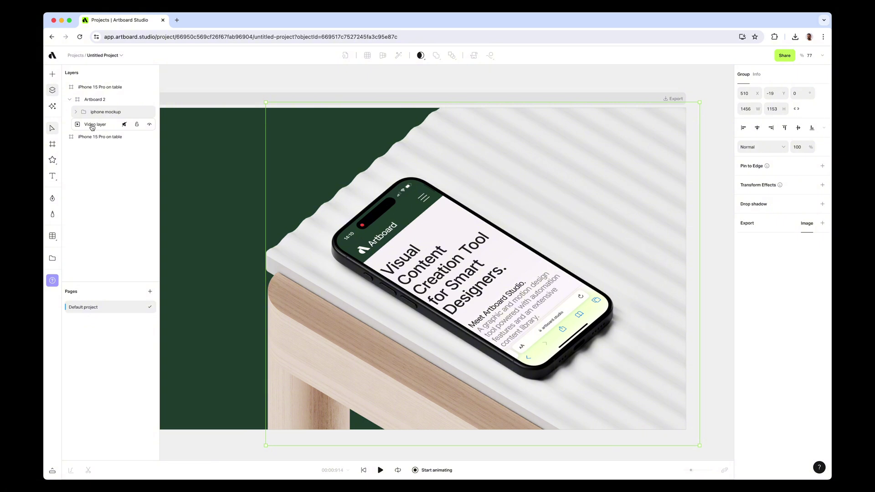
Select Artboard 2 and briefly play then stop the animation.
scroll(469, 157, down, 2)
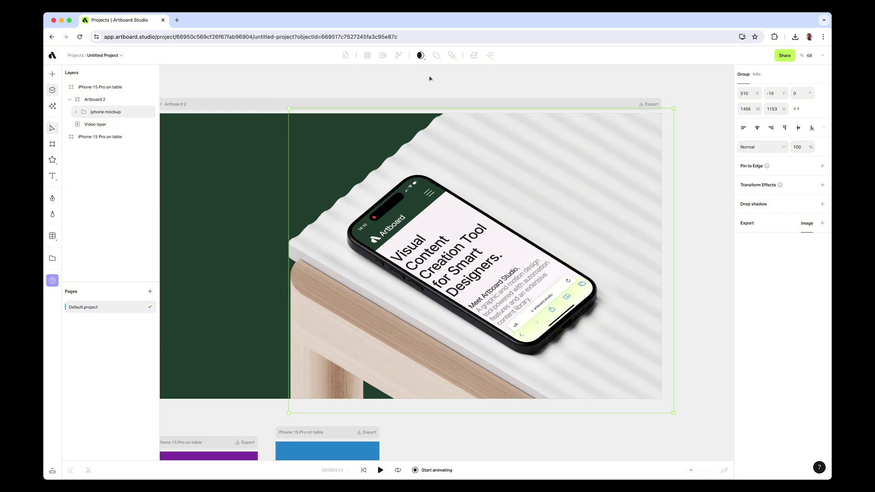
click(436, 103)
key(space)
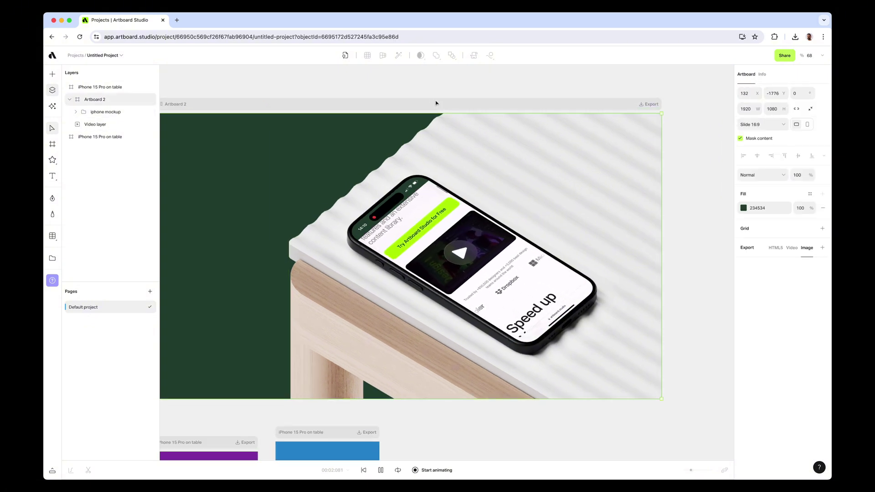
key(space)
scroll(439, 103, left, 2)
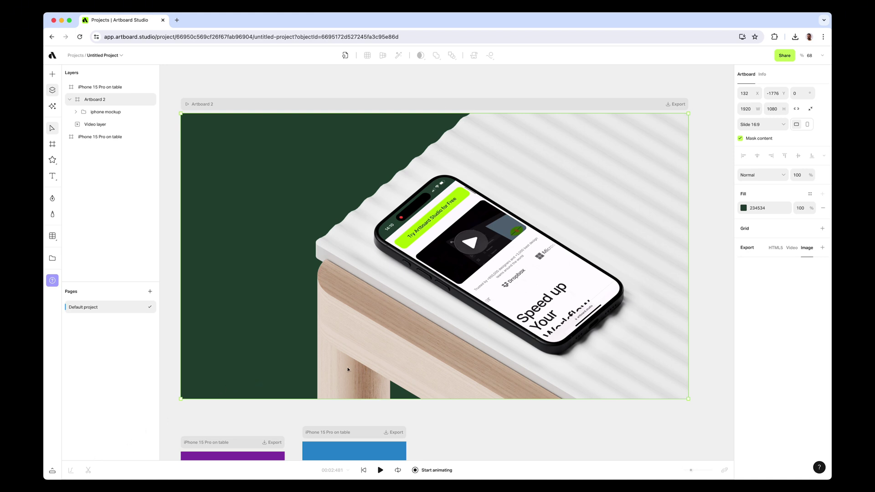
Expand the timeline, test-play the preview, rewind to 0 s and select the Video clip.
click(52, 471)
click(363, 373)
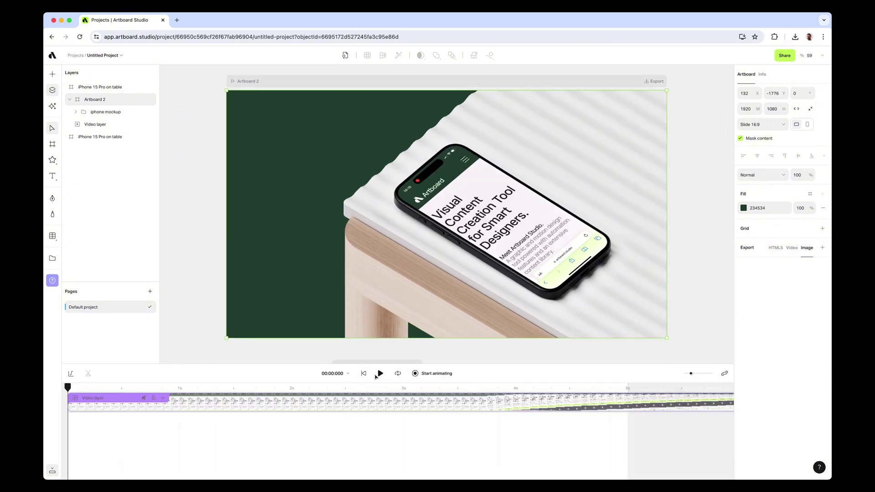
click(380, 373)
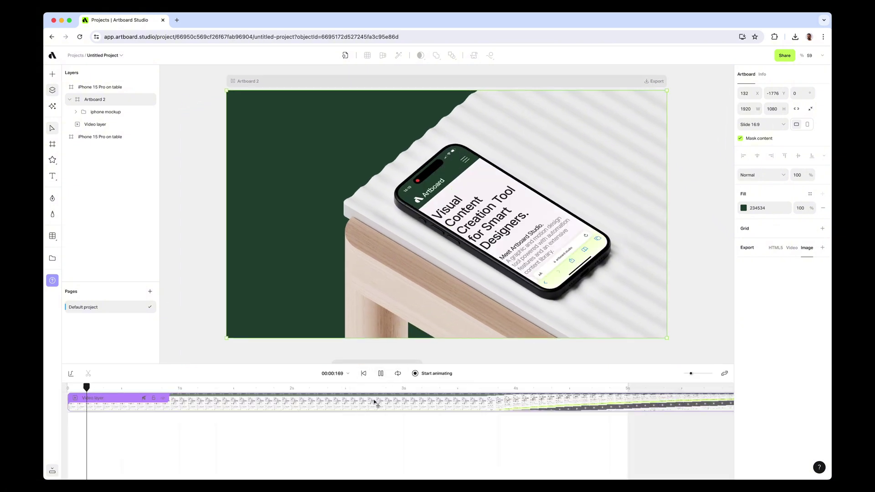
click(381, 374)
click(363, 373)
click(381, 373)
click(381, 375)
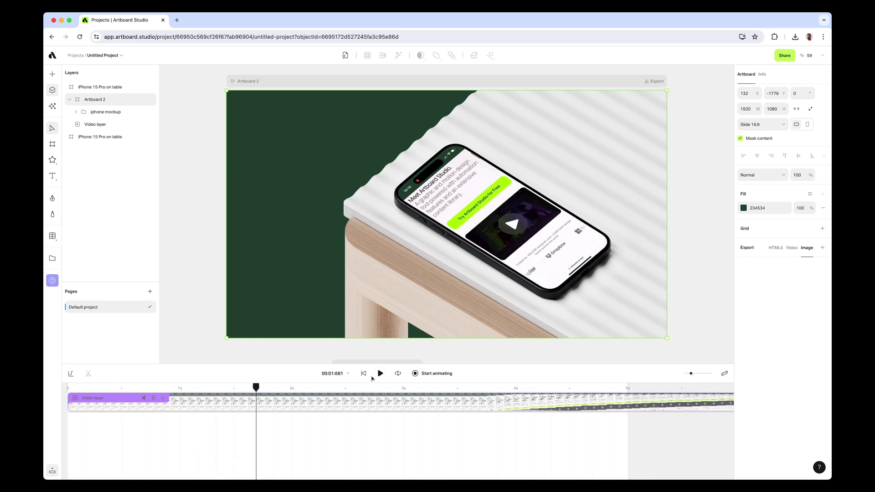
click(364, 374)
click(76, 411)
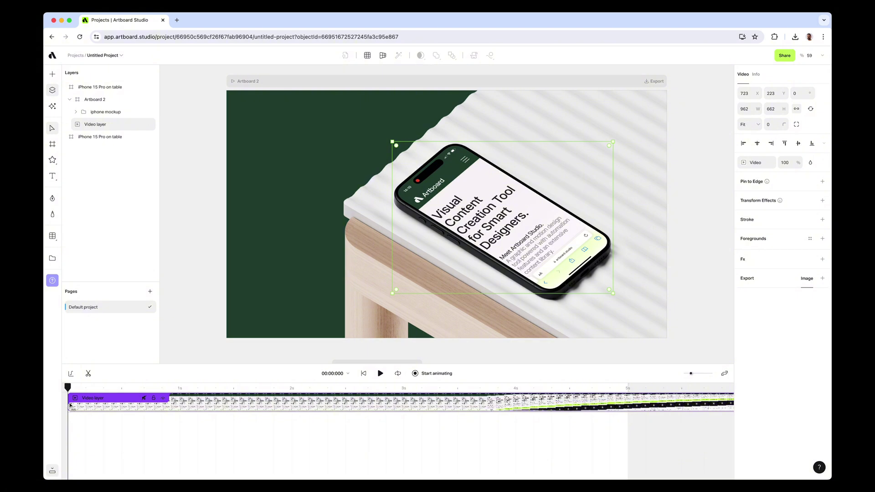
Try several start positions for the Video clip on the timeline, previewing each.
drag(70, 405, 96, 405)
drag(319, 403, 280, 401)
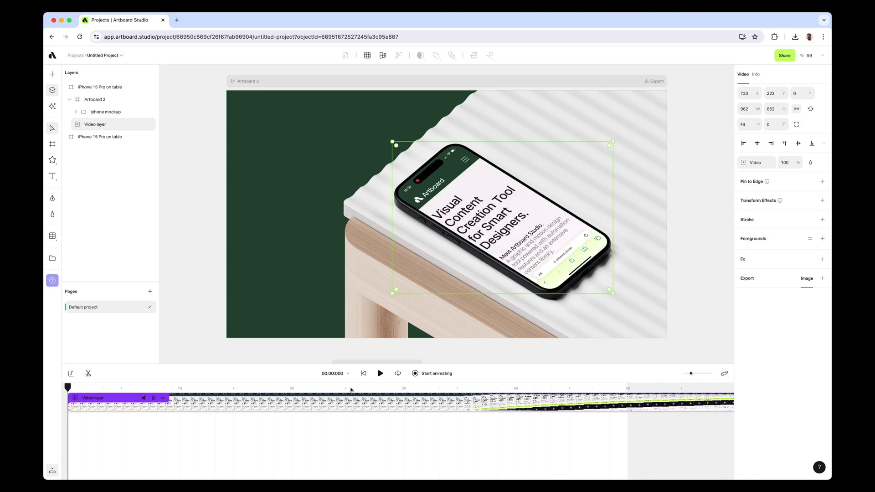
click(381, 374)
click(381, 373)
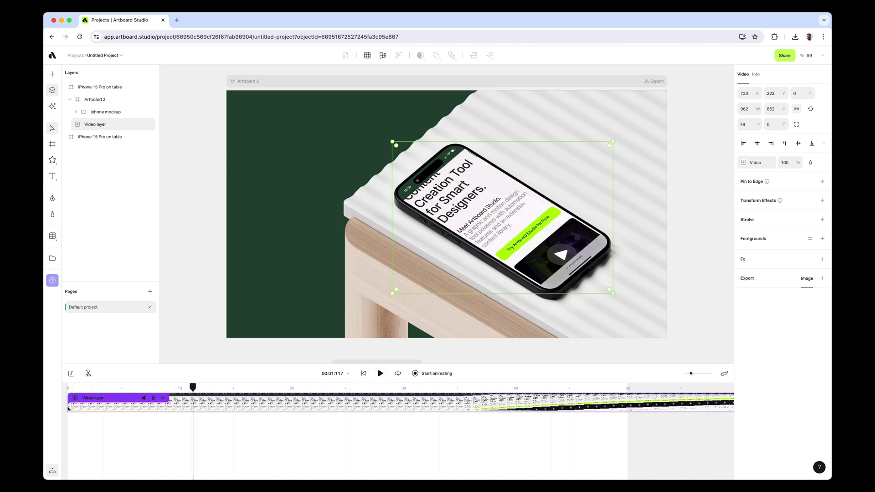
drag(70, 408, 107, 406)
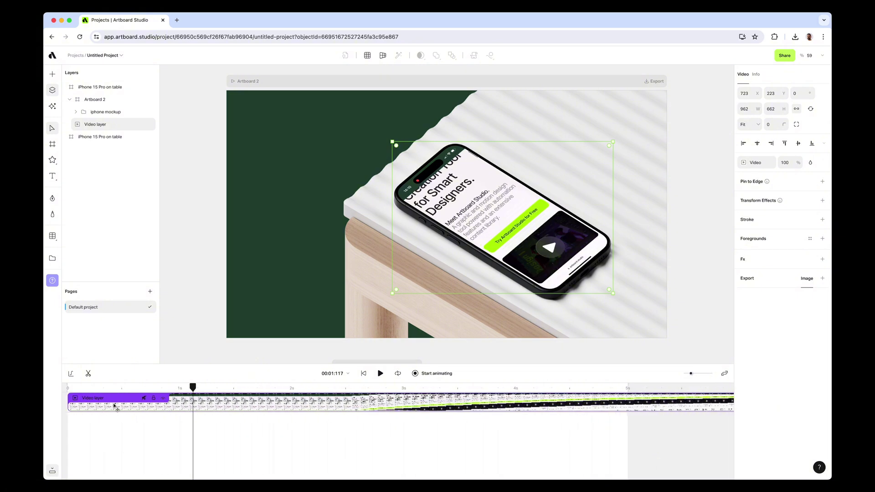
click(363, 373)
click(381, 374)
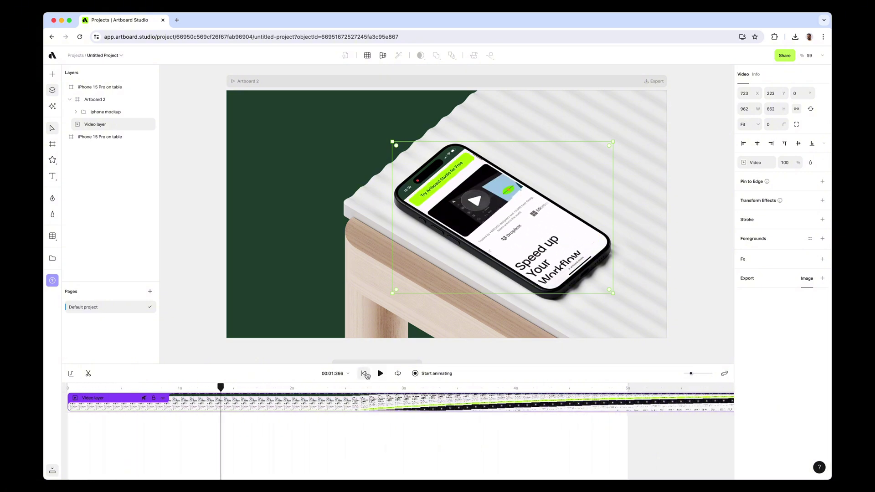
click(381, 374)
click(381, 374)
click(381, 374)
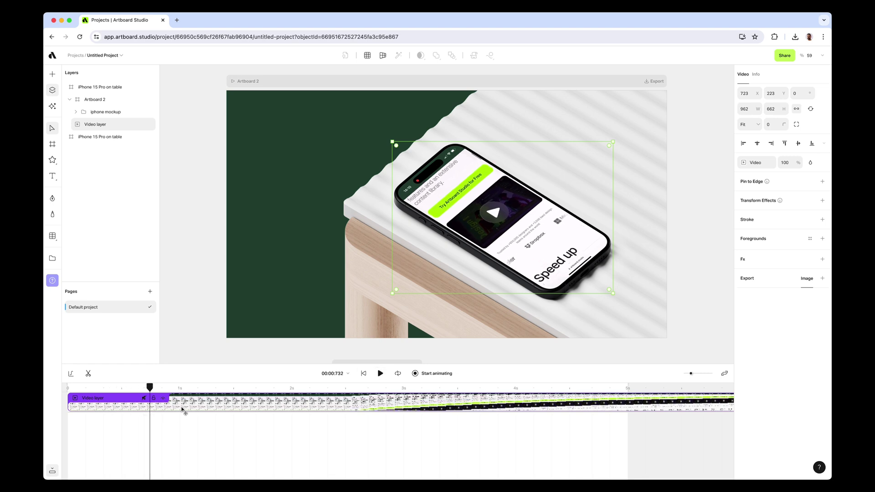
Shift the Video clip's start later, preview it, and show the duration and framerate settings.
drag(182, 410, 69, 409)
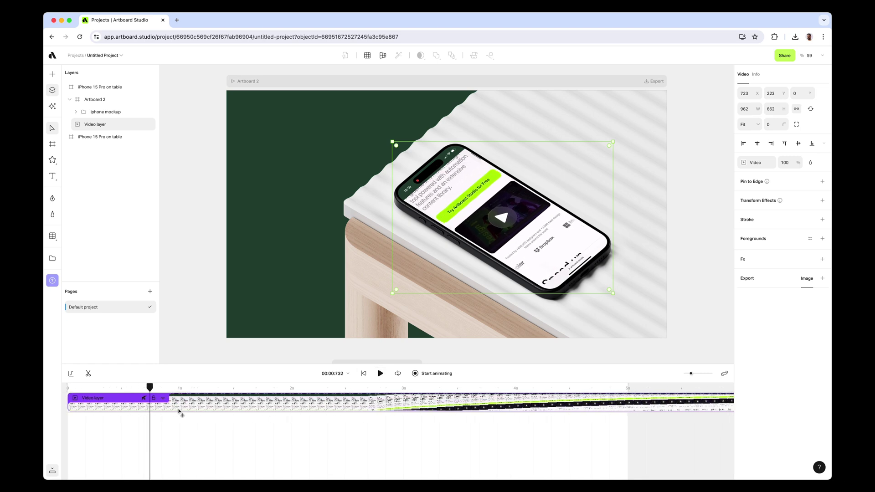
click(363, 373)
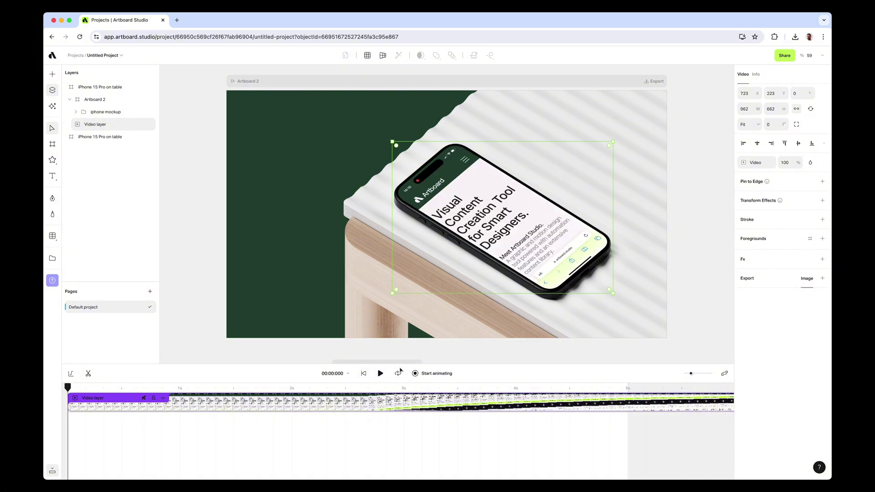
click(381, 373)
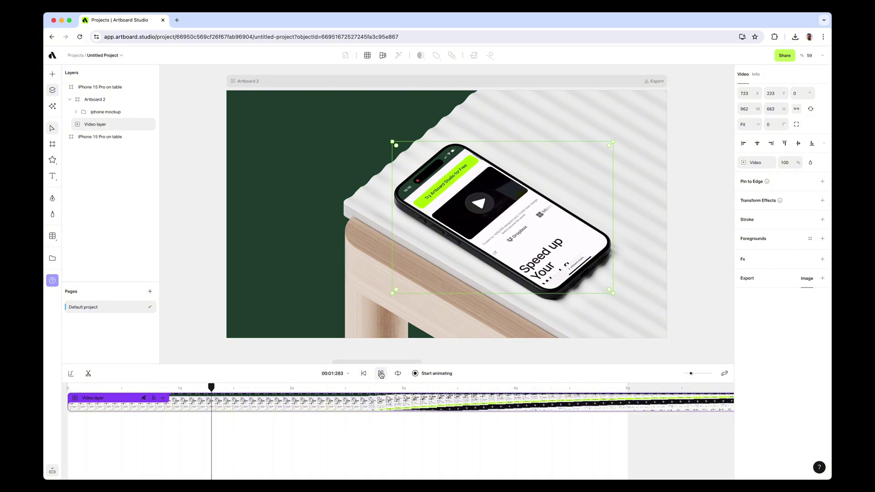
click(381, 373)
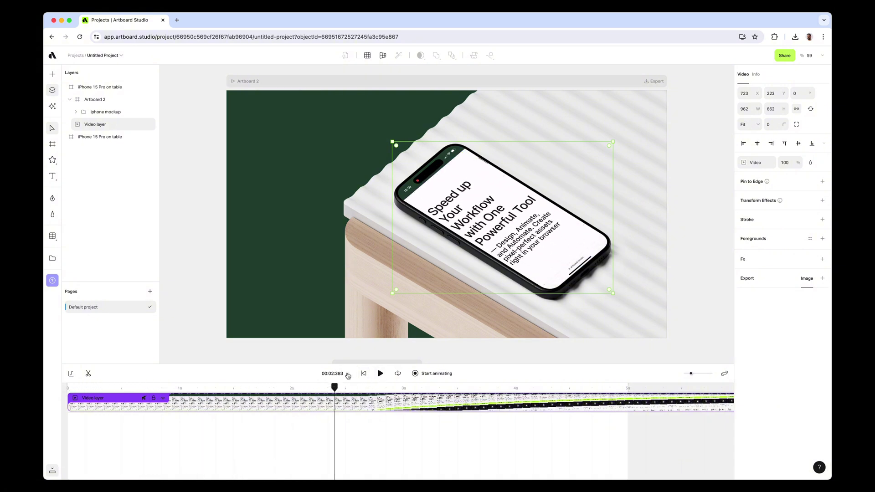
click(348, 374)
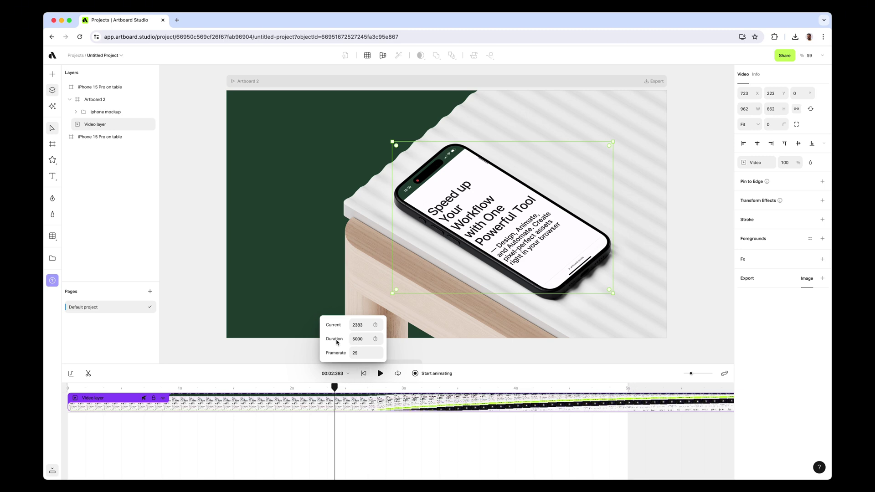
Set the Duration to 10000 ms, then rewind and play the lengthened animation.
double_click(364, 338)
text(10)
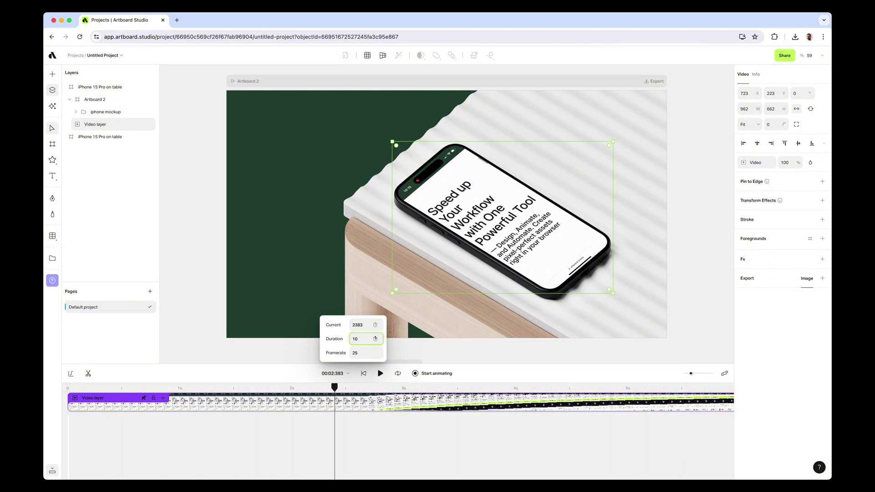
text(000)
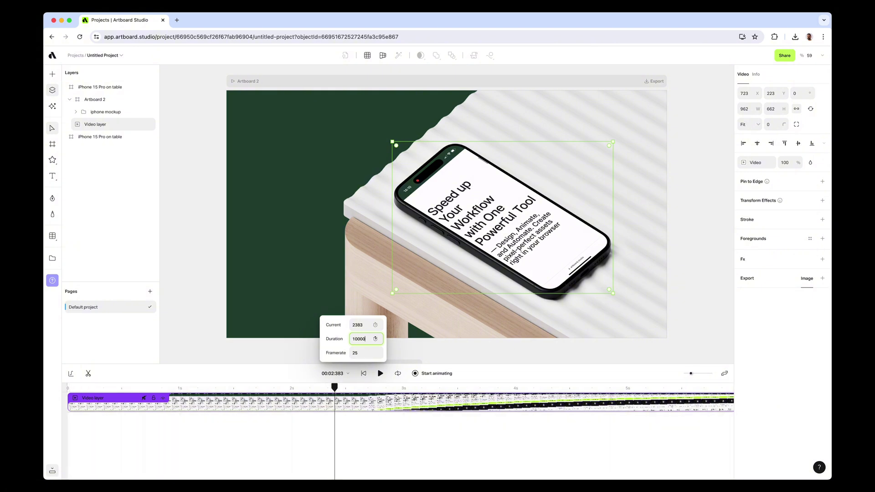
scroll(413, 404, down, 3)
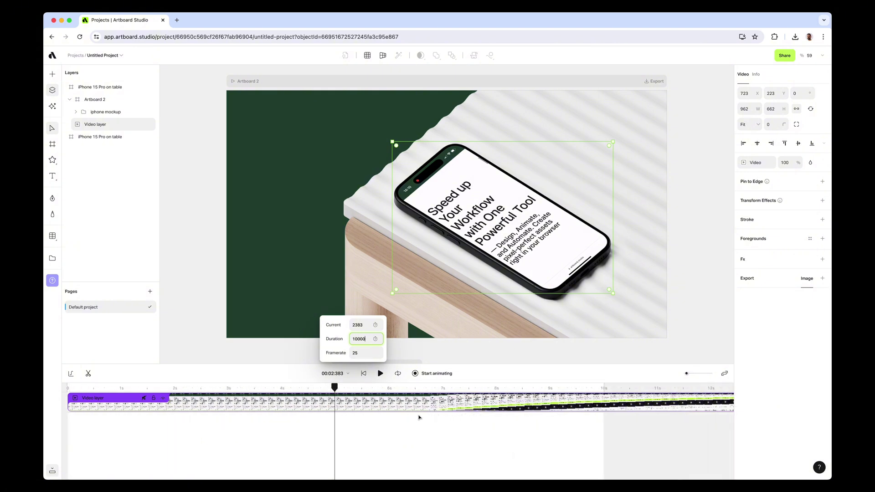
click(363, 373)
click(381, 374)
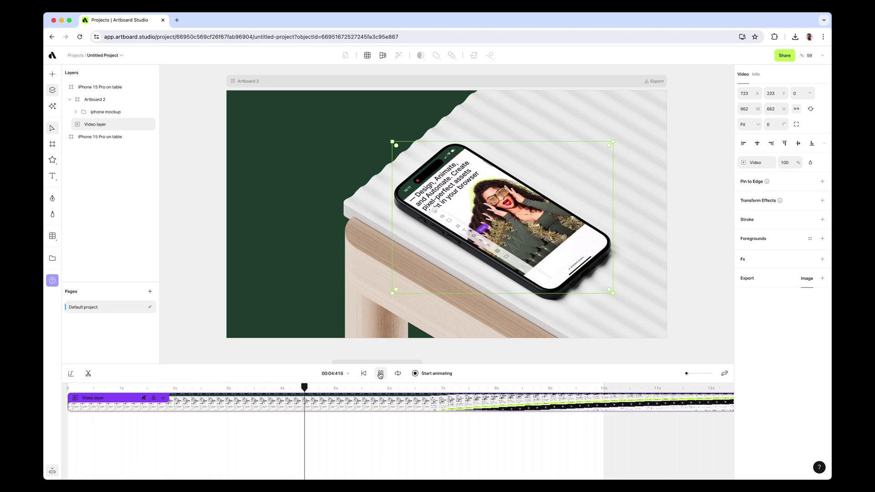
Group the iphone mockup and Video layer into Group 1 with Cmd+G and rewind to 0 s.
click(381, 374)
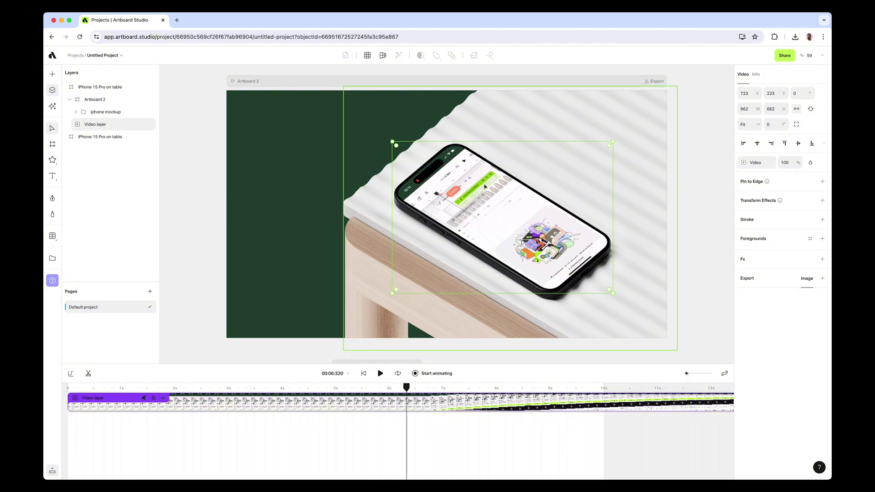
click(103, 114)
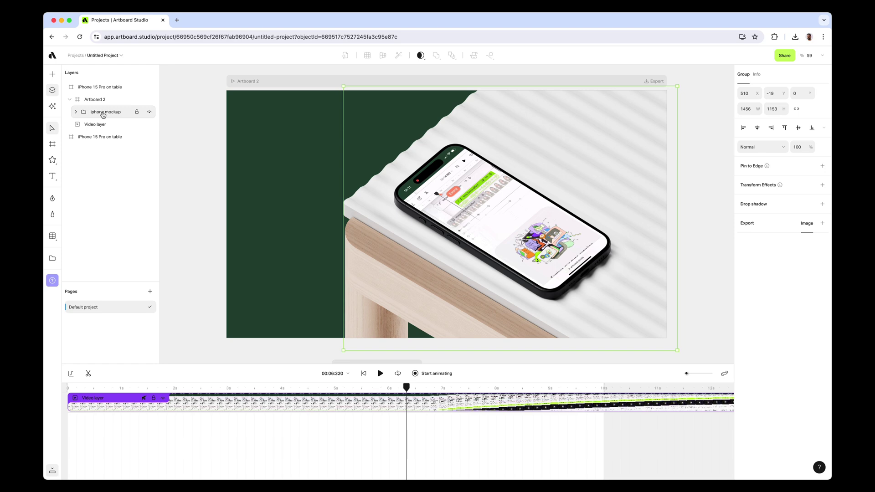
shift+click(105, 124)
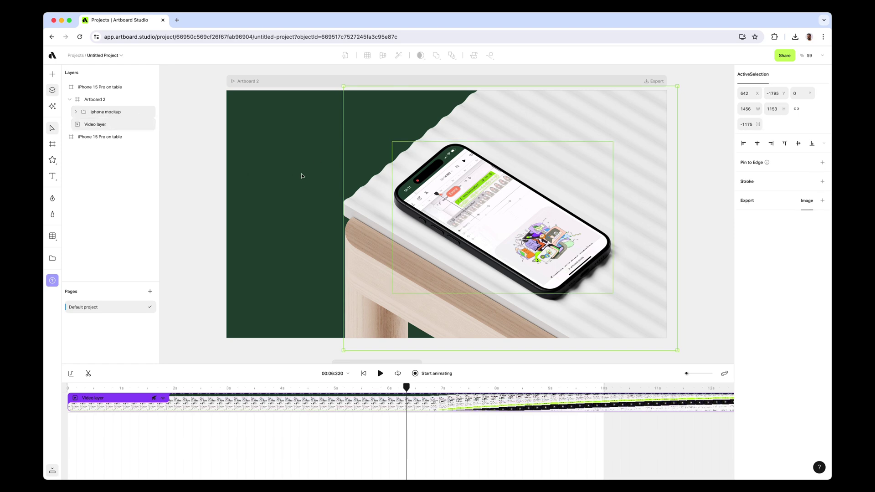
drag(292, 136, 522, 280)
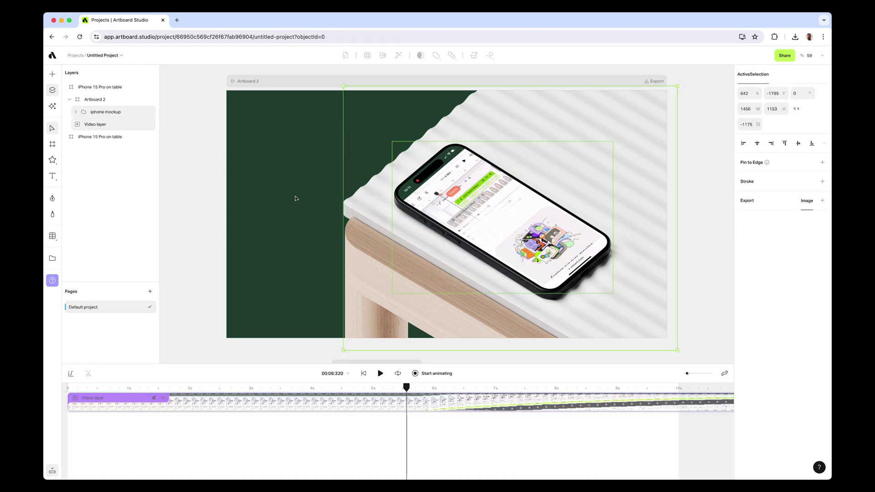
key(super+g)
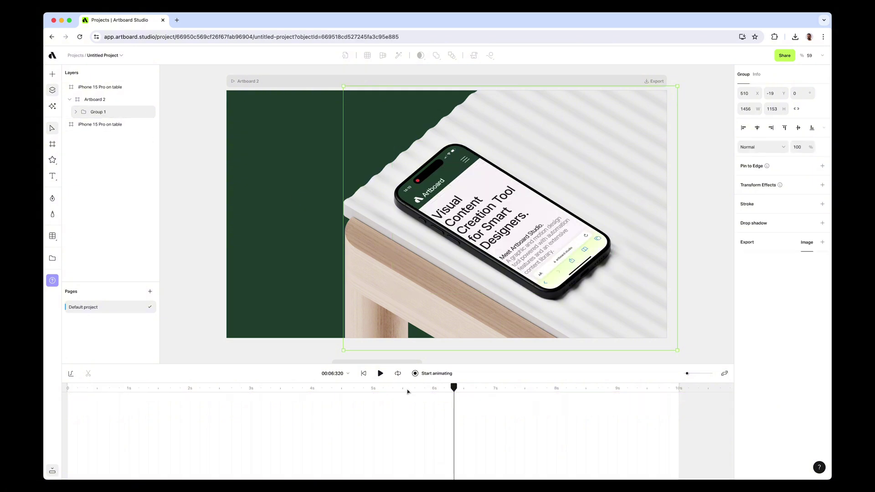
click(364, 373)
At 0 s, start keyframing and move Group 1 right, enlarging it to 2340 × 1852.
click(381, 373)
click(363, 375)
click(439, 377)
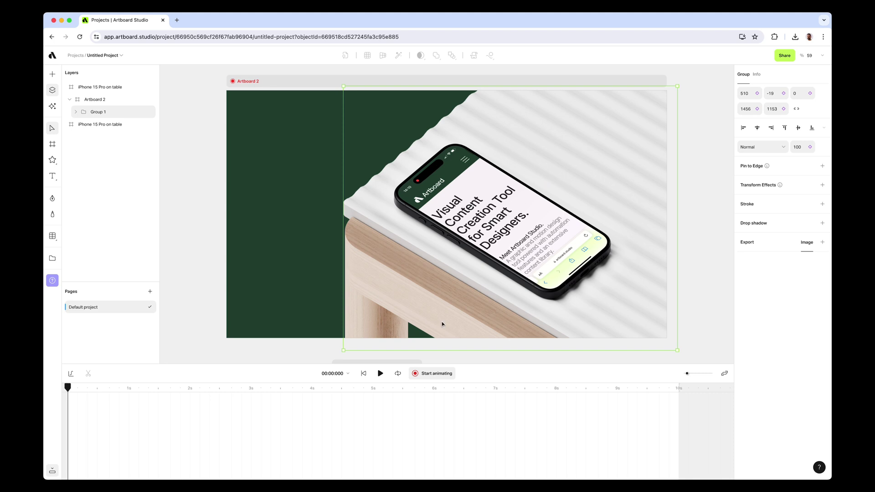
click(431, 373)
drag(424, 256, 496, 238)
scroll(298, 247, down, 3)
scroll(201, 407, up, 2)
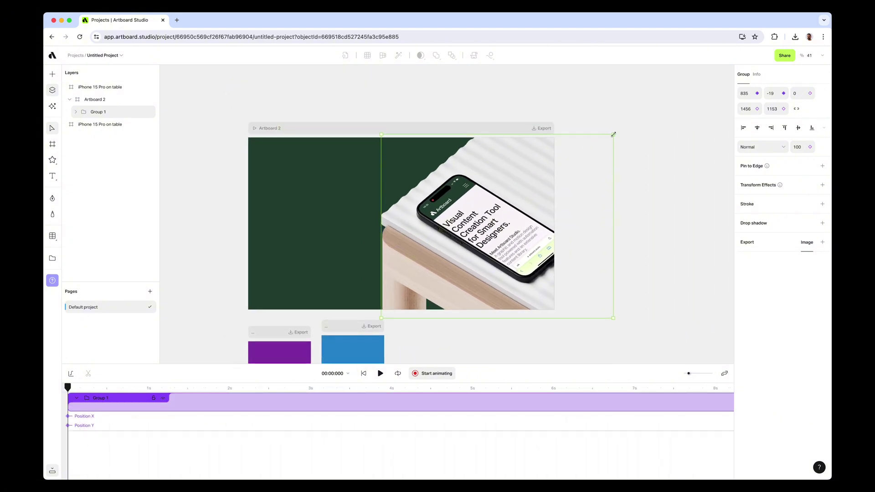
drag(614, 135, 683, 79)
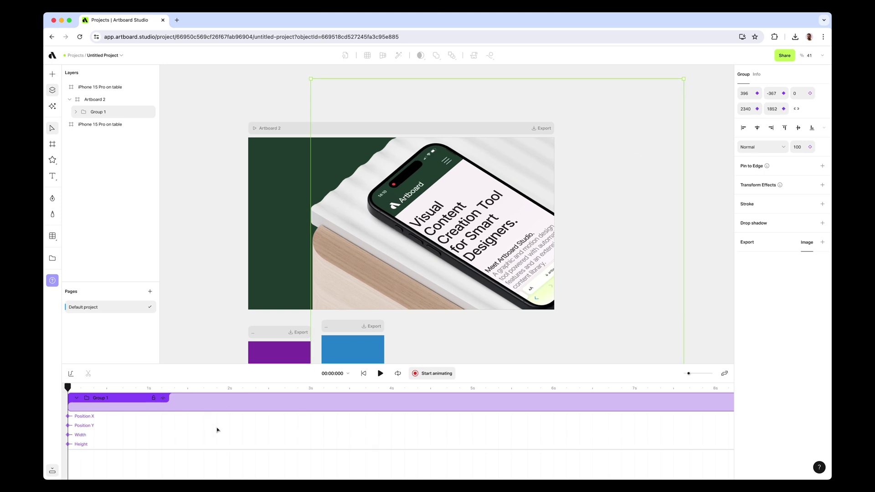
At the 1 s mark, shrink Group 1 to 1561 × 1236 and reposition it.
click(379, 373)
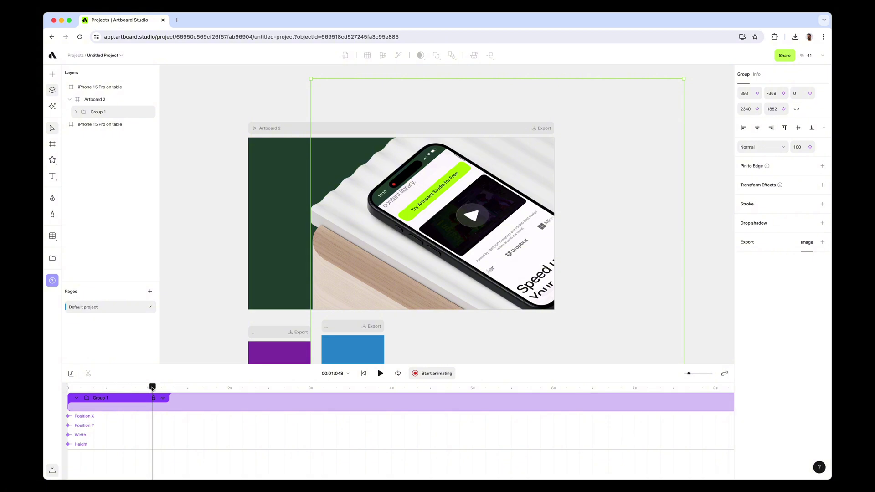
mouse_move(152, 387)
mouse_down()
mouse_move(223, 387)
mouse_move(149, 386)
mouse_up()
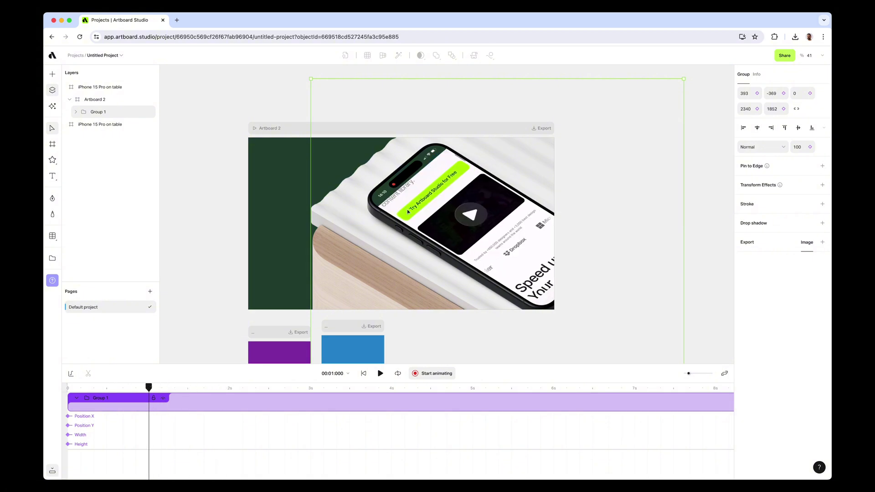
drag(684, 78, 603, 107)
drag(524, 172, 458, 174)
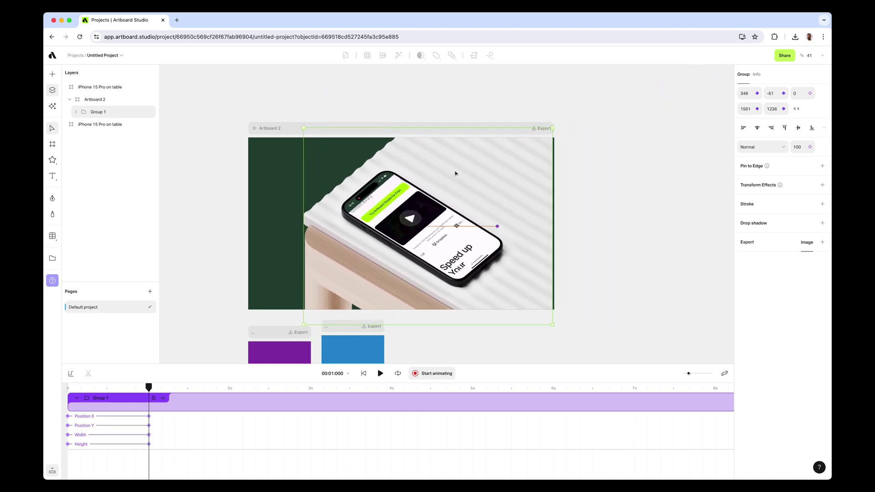
Rewind and replay the zoom-out preview twice to check it.
scroll(430, 196, up, 4)
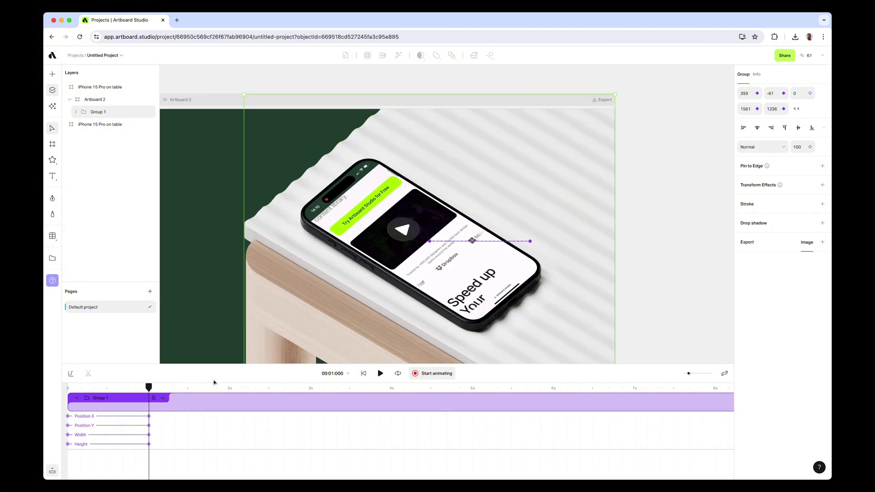
scroll(522, 200, down, 1)
scroll(522, 200, left, 2)
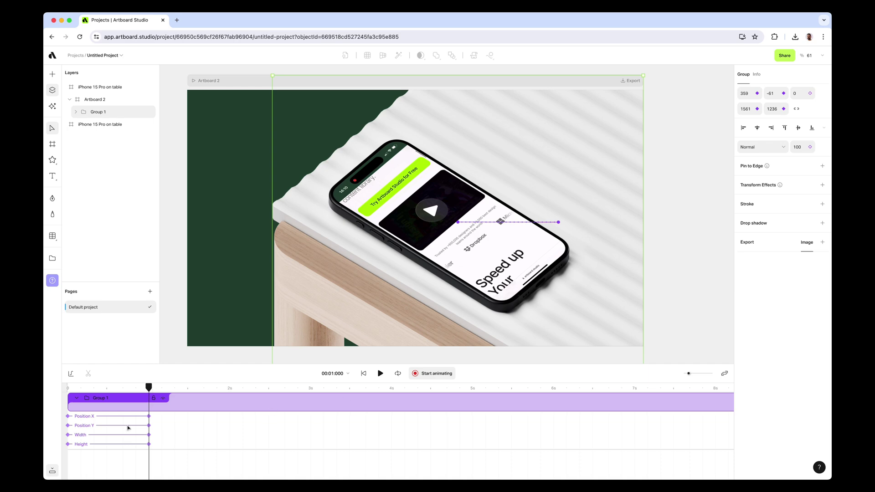
click(363, 374)
click(380, 373)
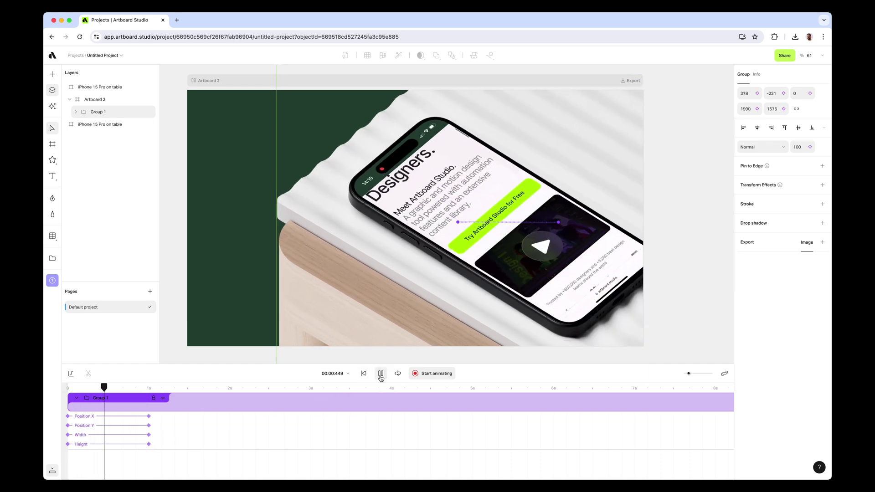
click(381, 373)
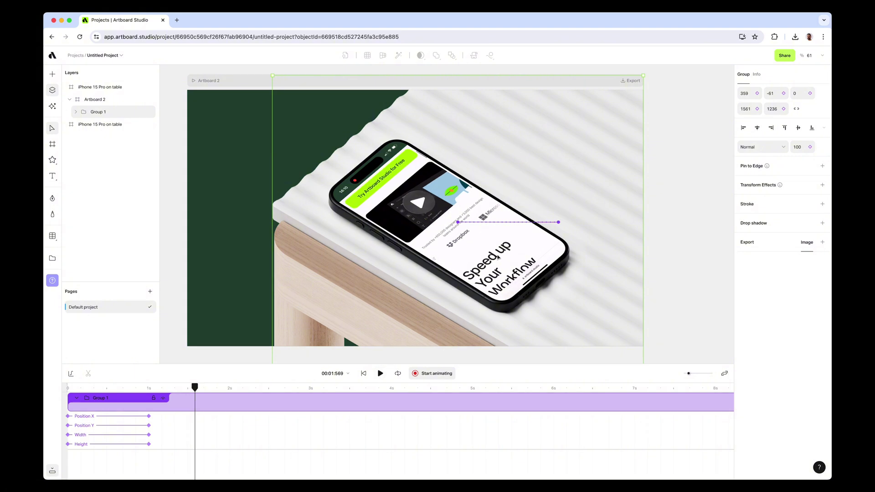
click(364, 373)
click(380, 373)
click(379, 375)
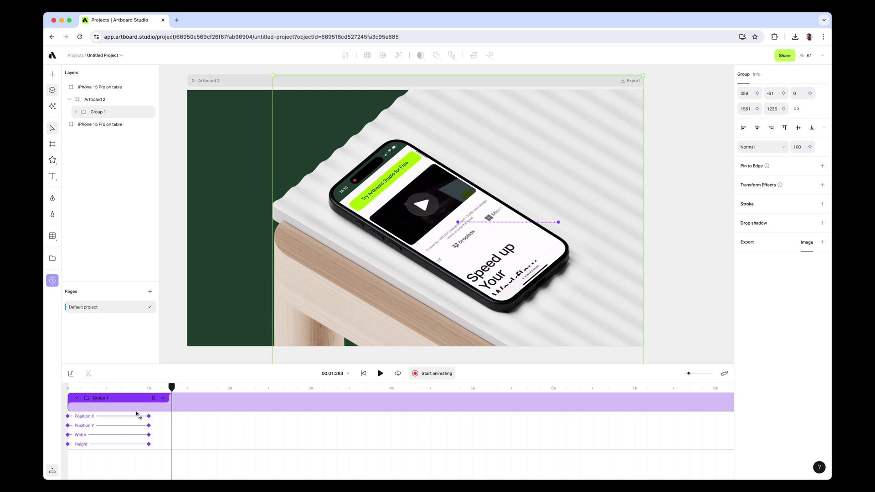
Apply Cubic > Both easing to Group 1's zoom-out keyframes and preview it.
click(72, 374)
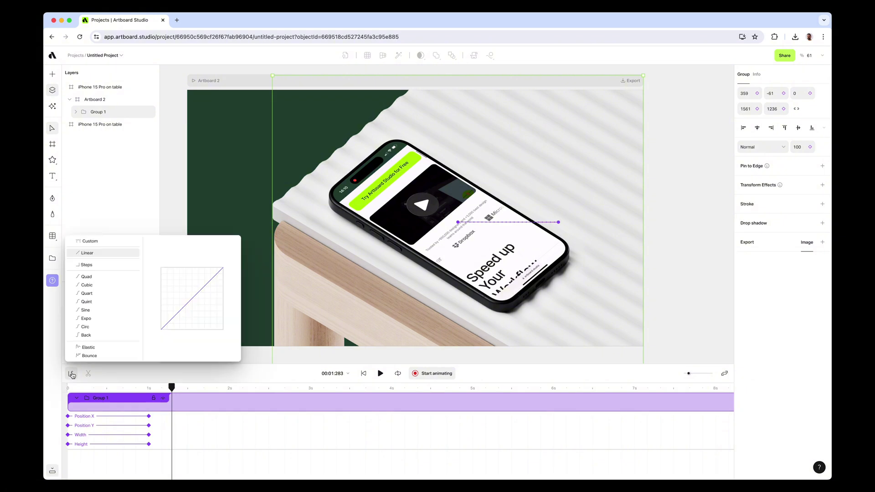
mouse_move(104, 288)
click(132, 288)
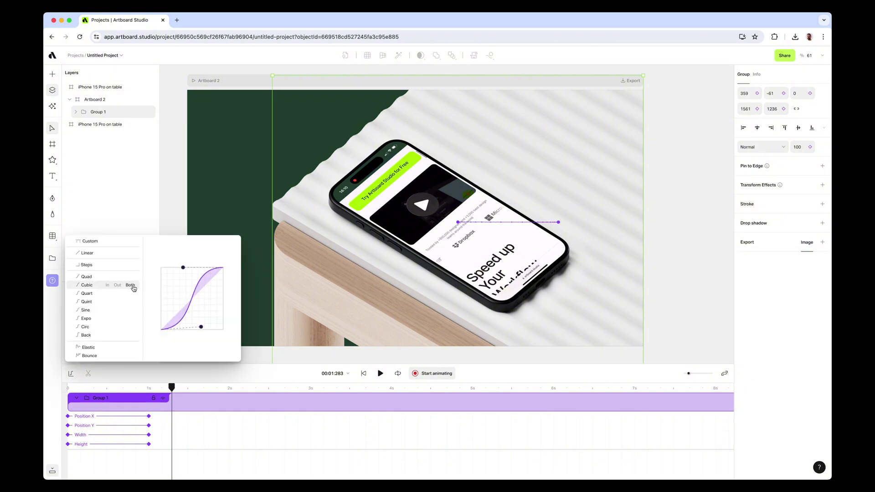
click(363, 374)
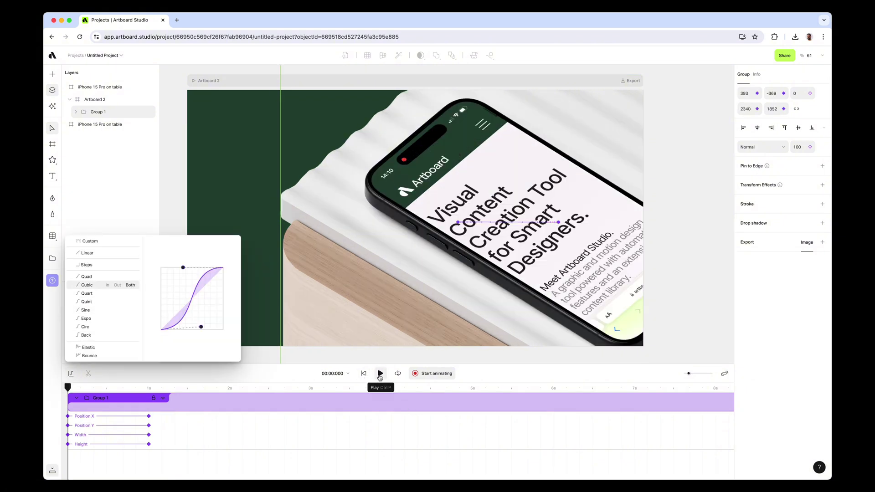
click(380, 374)
click(380, 374)
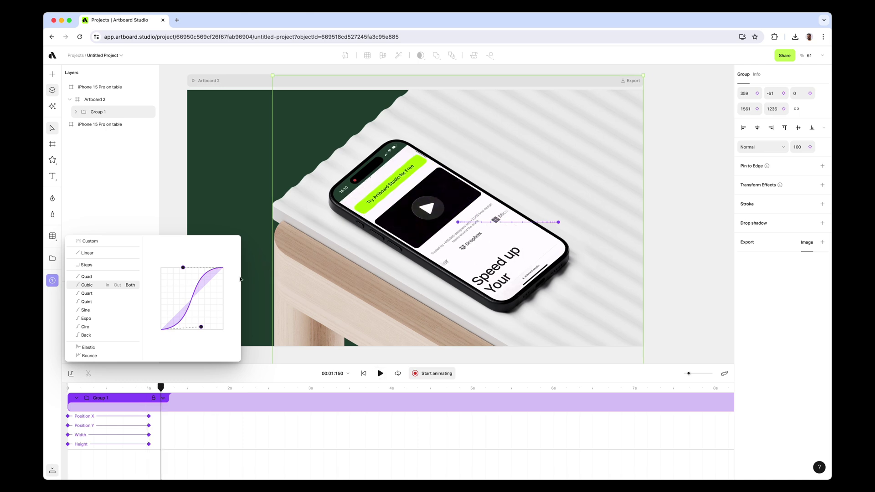
Close the easing options, replay the eased zoom-out, and select Artboard 2.
click(70, 374)
click(363, 374)
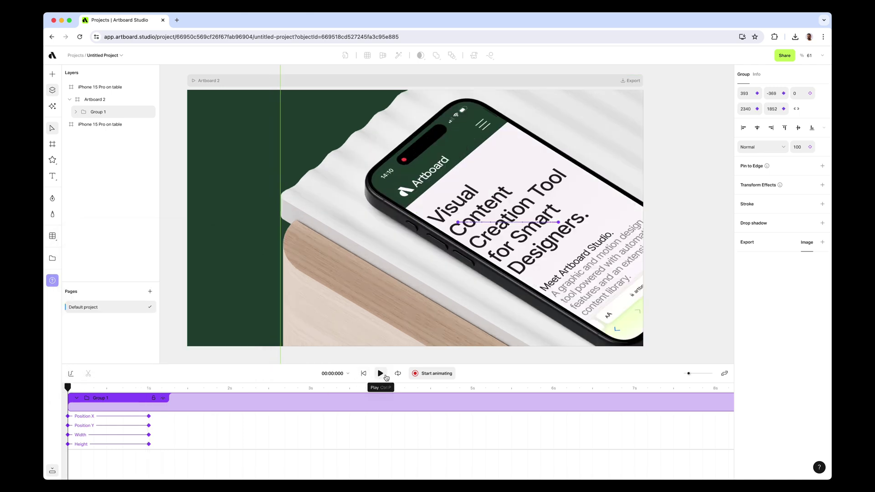
click(380, 373)
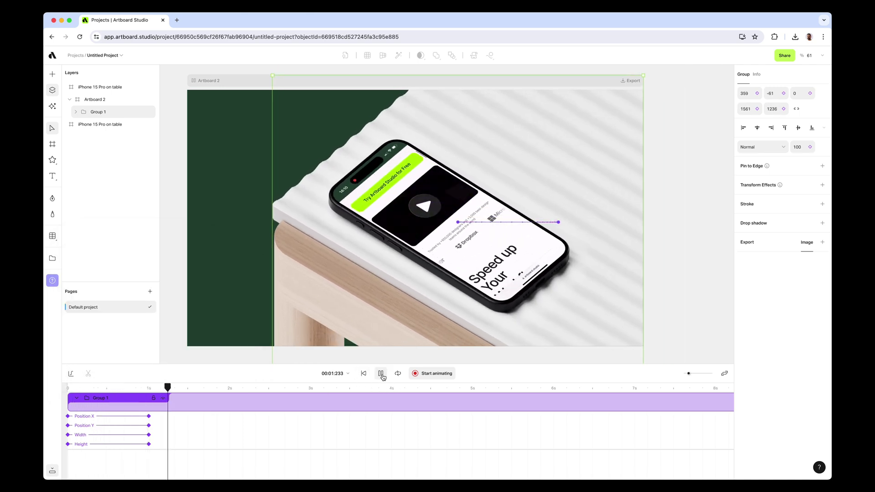
click(363, 373)
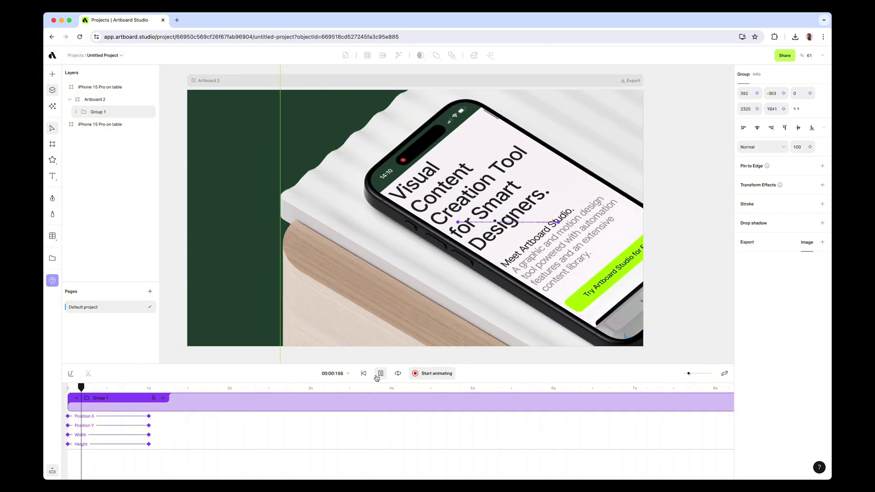
click(380, 374)
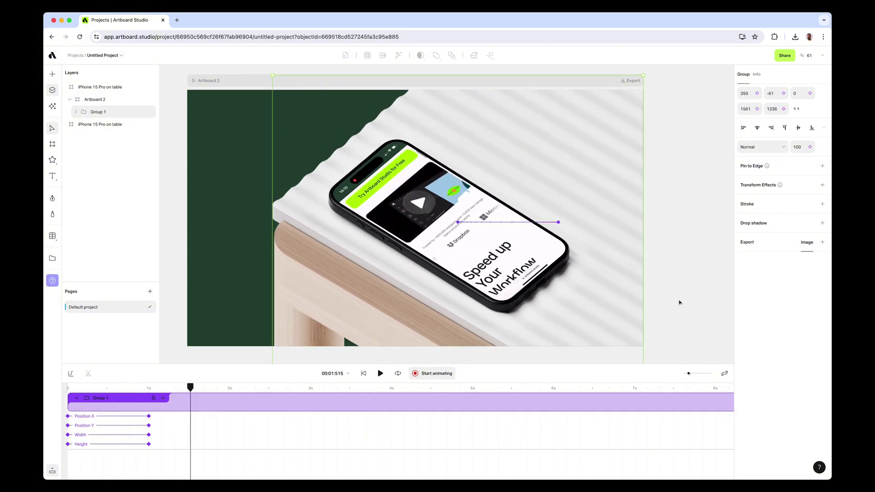
click(680, 302)
click(570, 81)
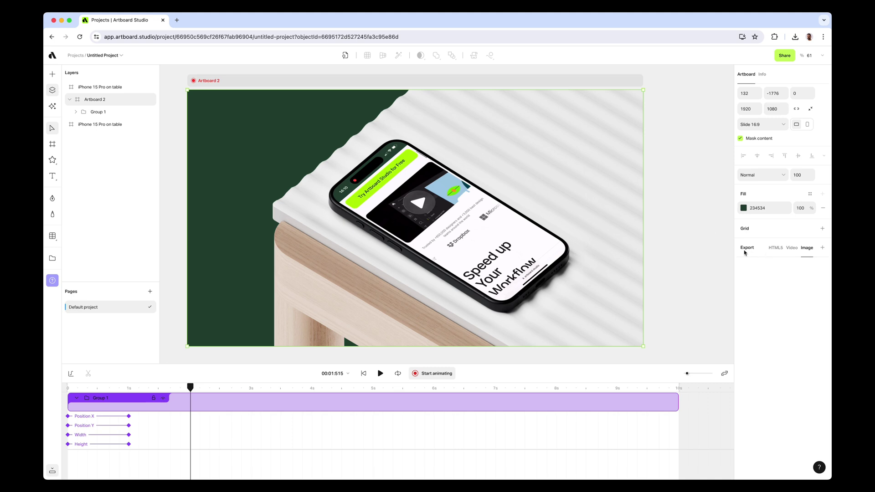
Export Artboard 2 as an MP4 video at 25 fps and start the render.
click(791, 250)
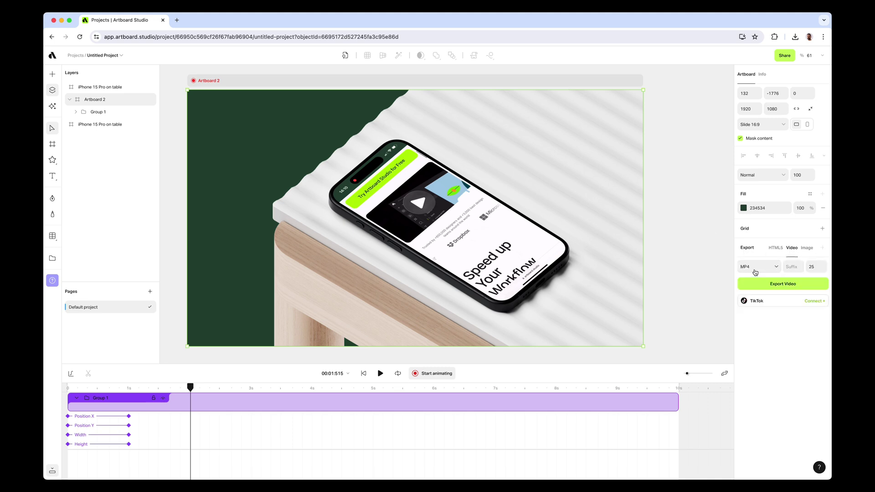
click(819, 267)
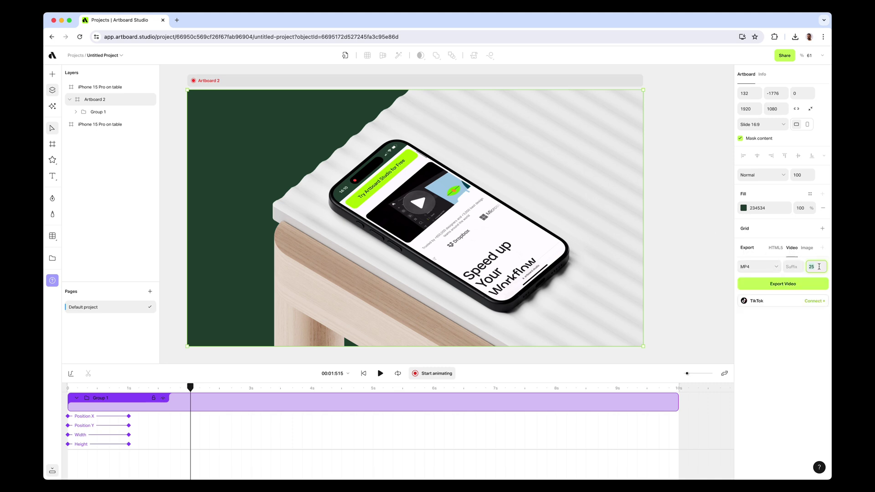
click(764, 268)
click(763, 269)
click(769, 288)
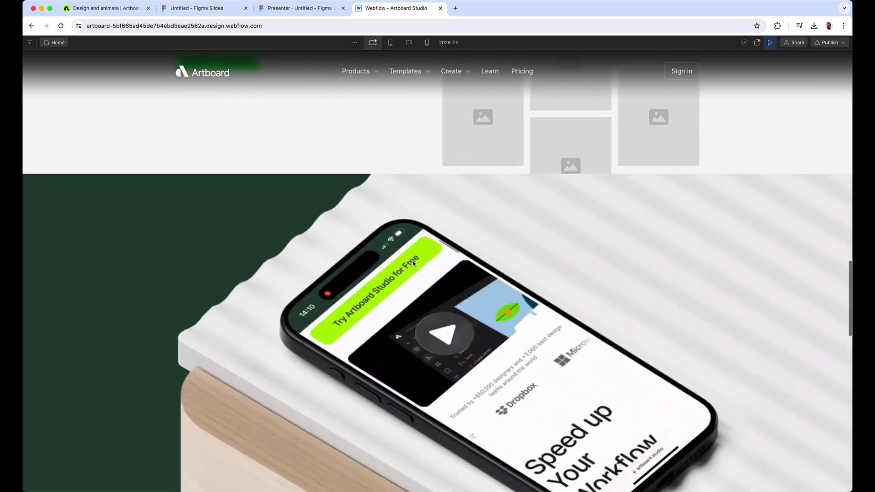
Scroll the Webflow page down to the embedded phone-on-table mockup video.
scroll(413, 264, down, 5)
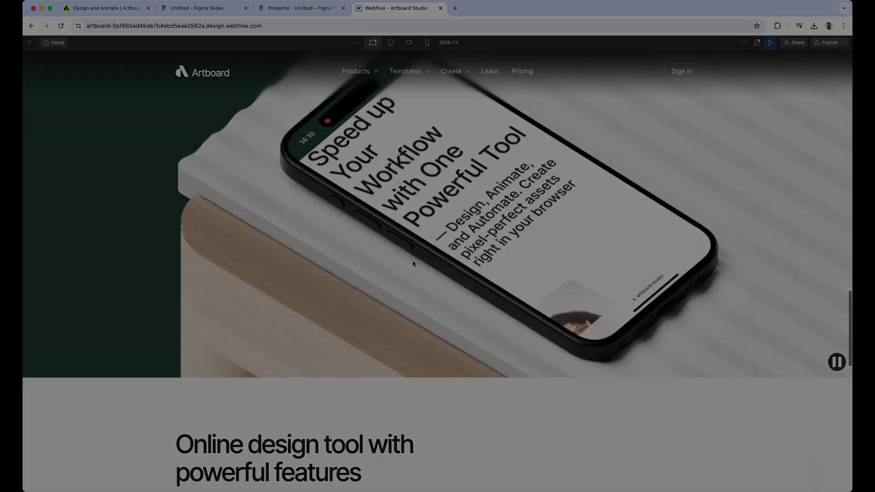